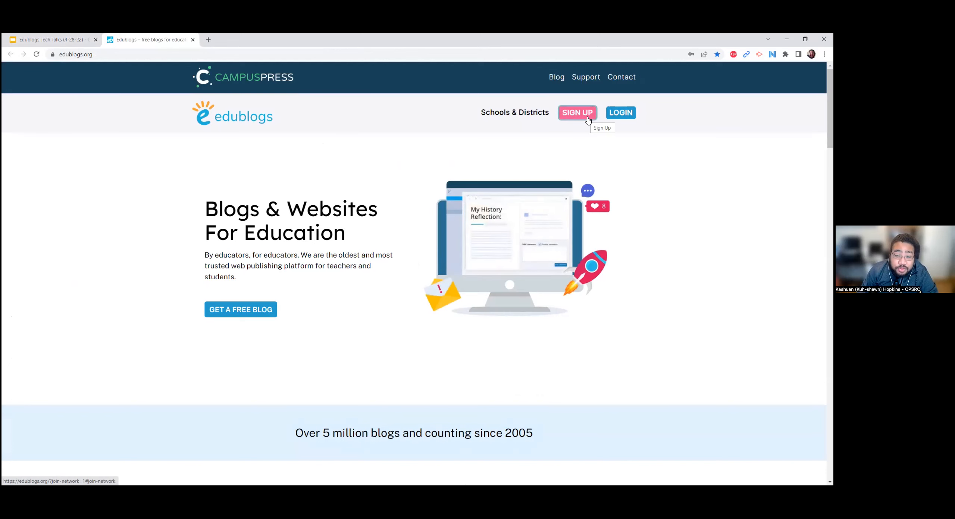
Step: Open the blog sign-up form and review its site title and site URL fields
click(588, 120)
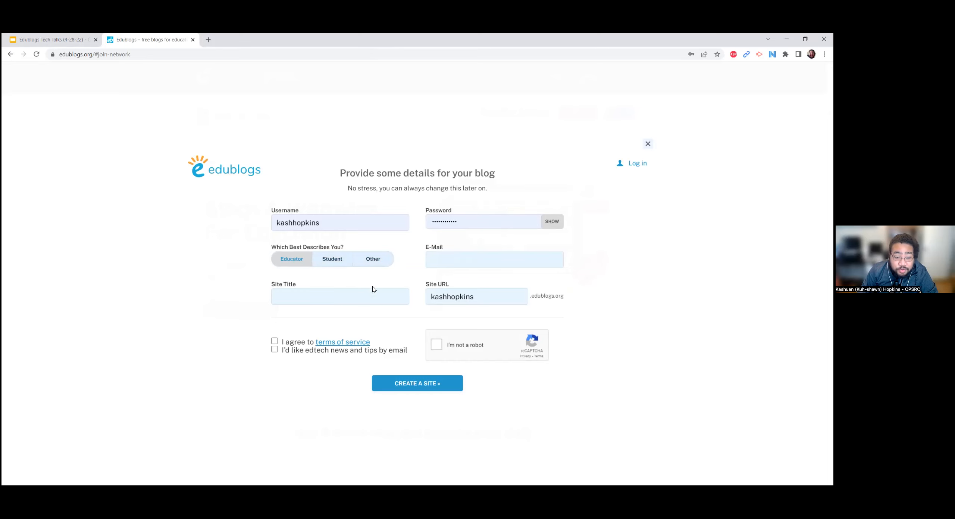
click(331, 297)
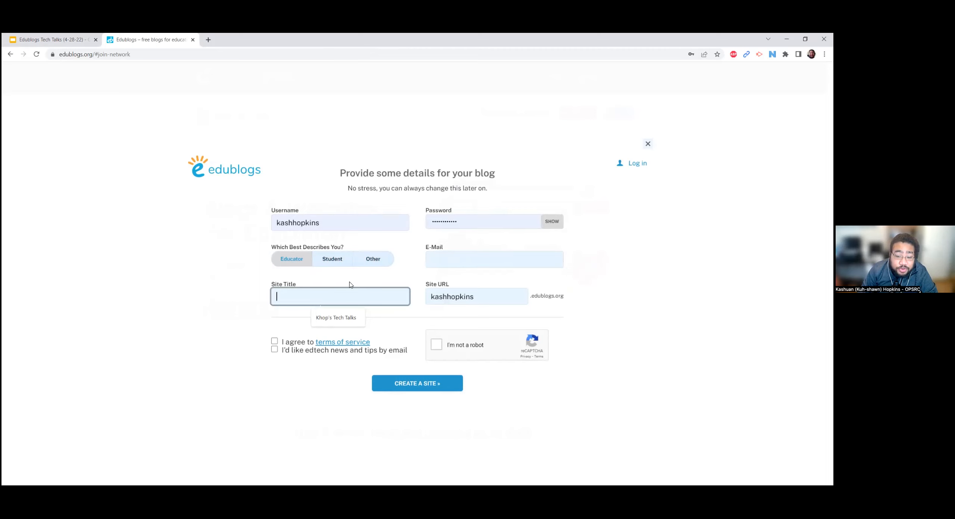
click(351, 285)
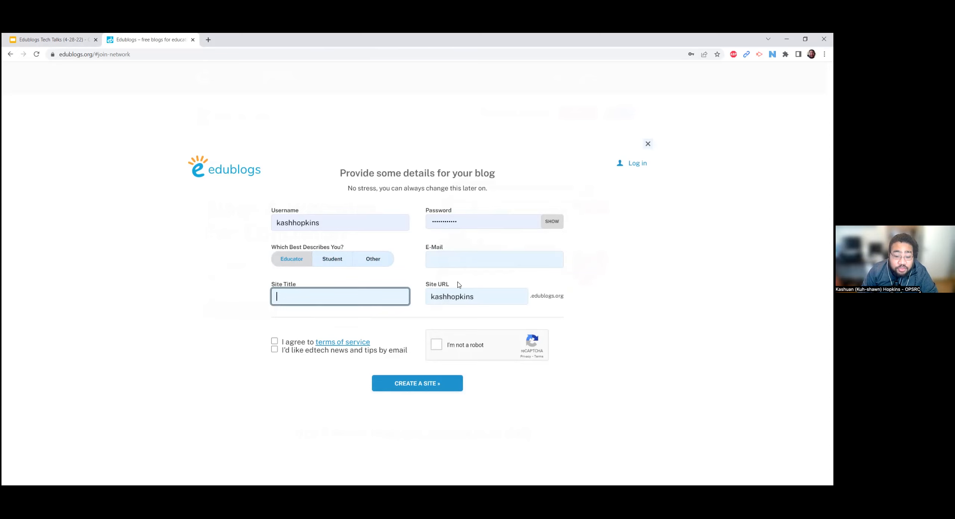
click(361, 298)
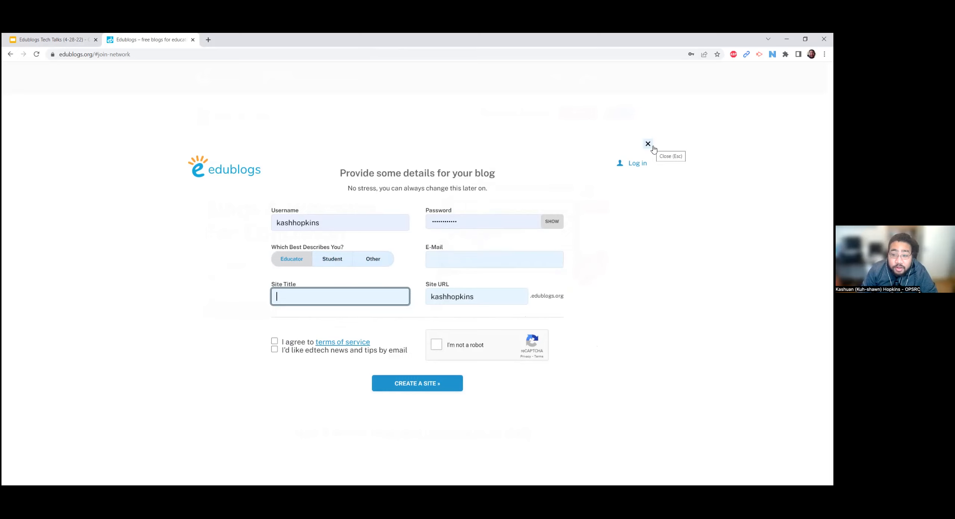
Step: Log in to the existing account with the saved credentials and open the Khop's Tech Talks site to review its posts
click(644, 164)
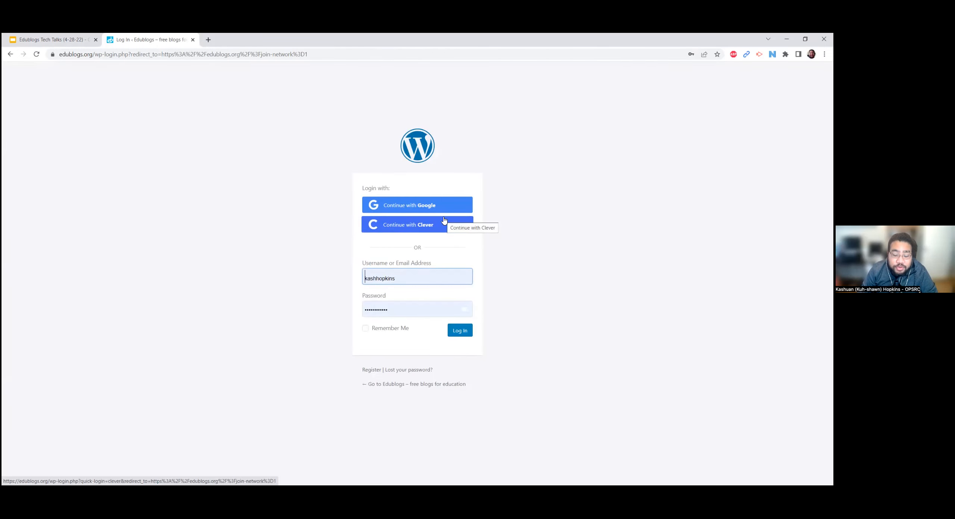
click(466, 334)
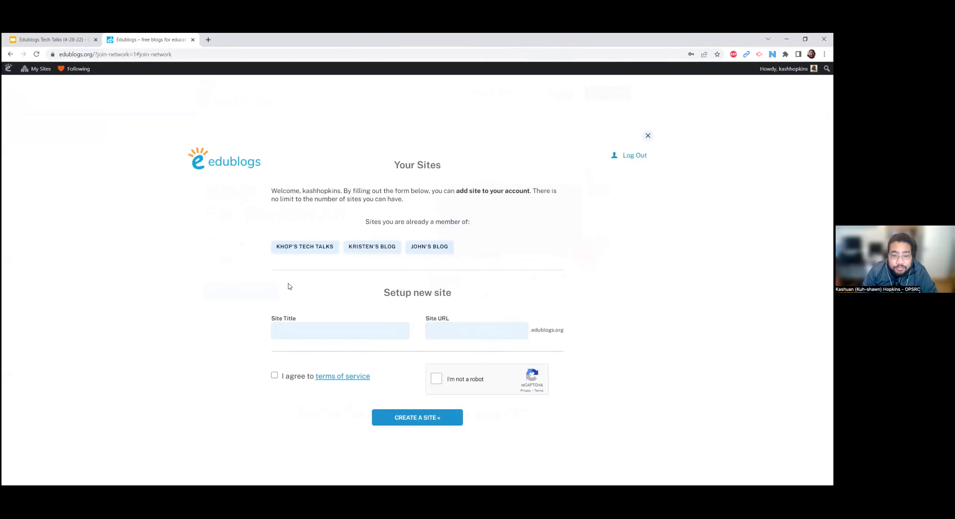
click(300, 250)
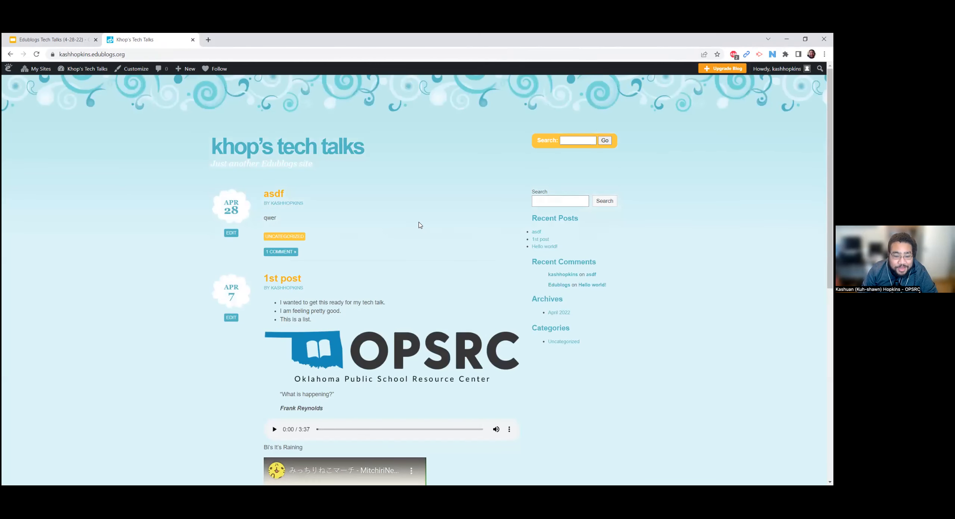
scroll(421, 225, down, 2)
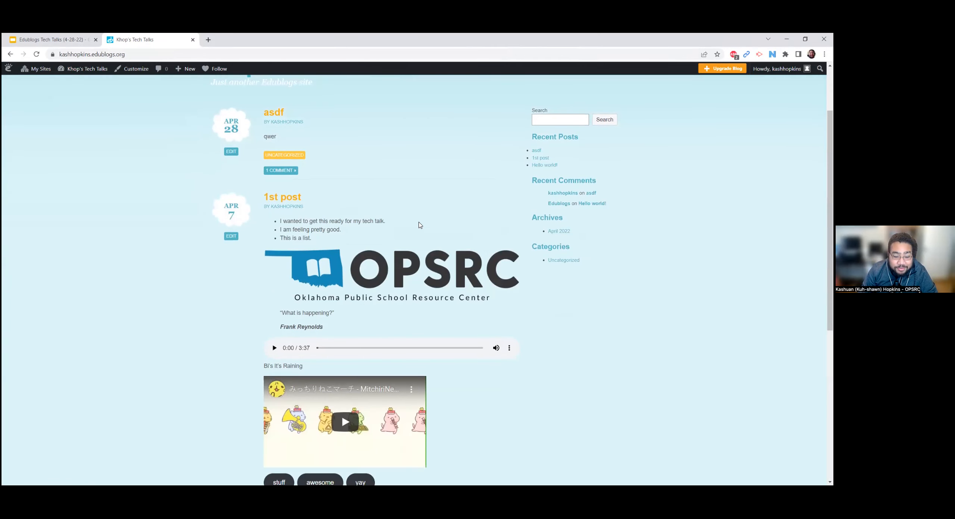
scroll(421, 225, down, 4)
scroll(421, 224, up, 6)
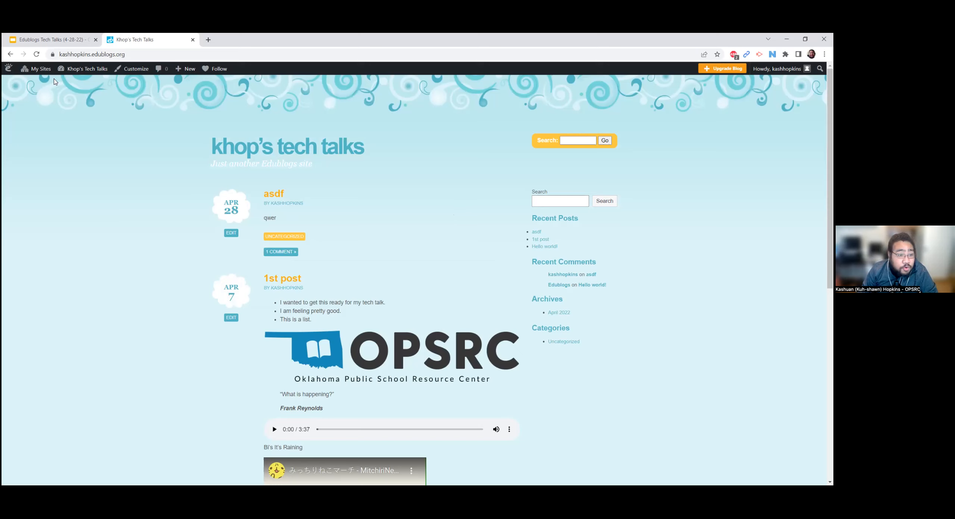
Step: Open the Themes page from the My Sites dashboard and browse the available themes down to Corpus
mouse_move(52, 78)
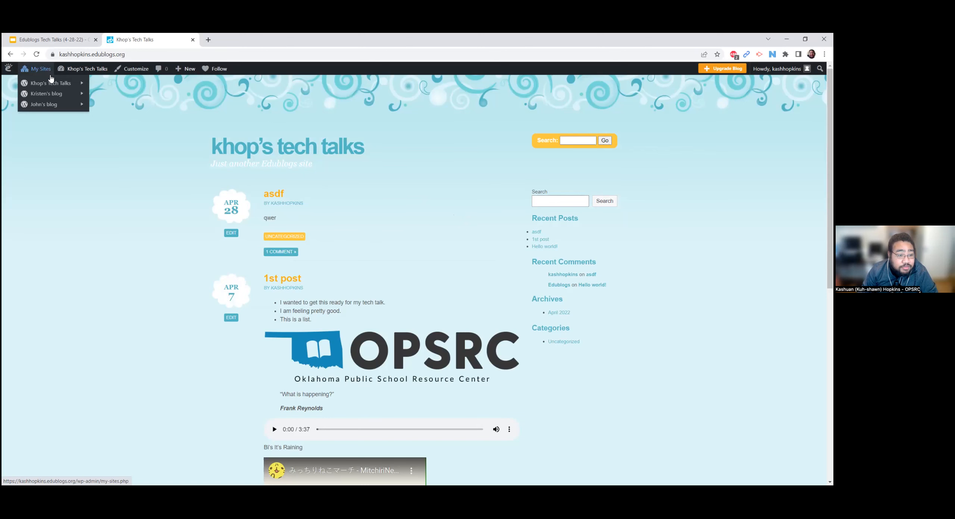
click(37, 68)
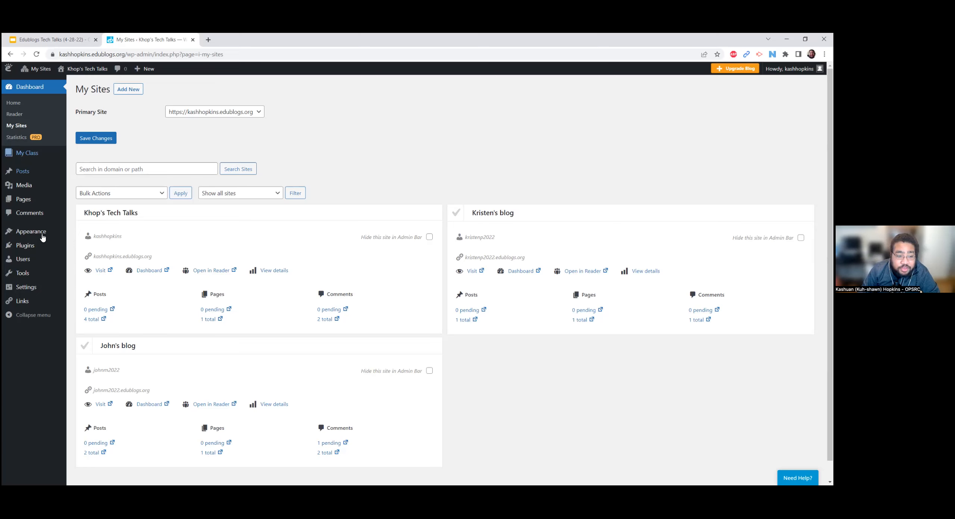
mouse_move(41, 237)
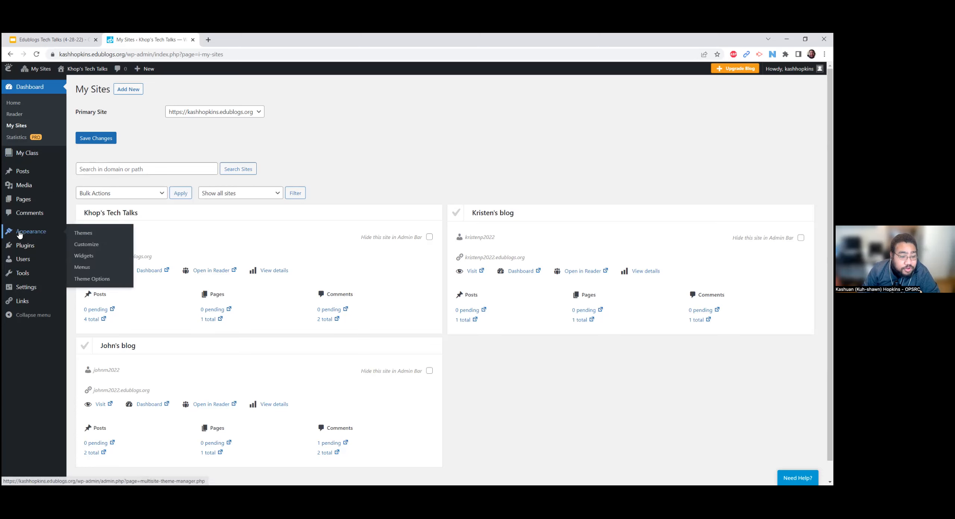
click(103, 233)
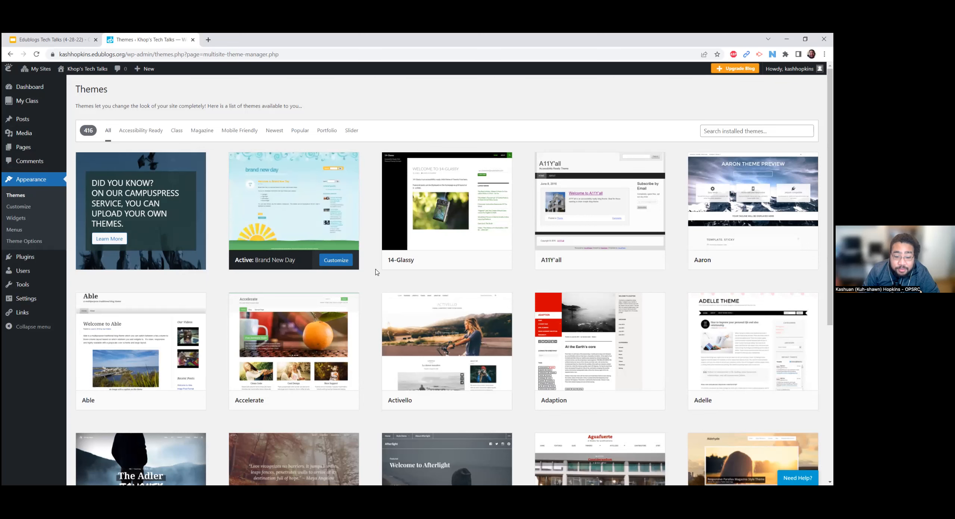
scroll(376, 272, down, 8)
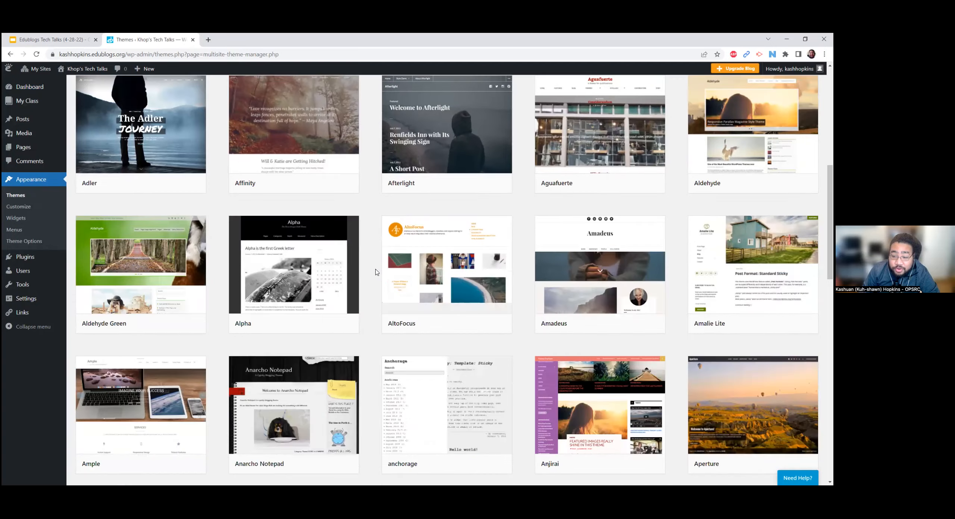
scroll(376, 272, down, 15)
scroll(376, 272, down, 16)
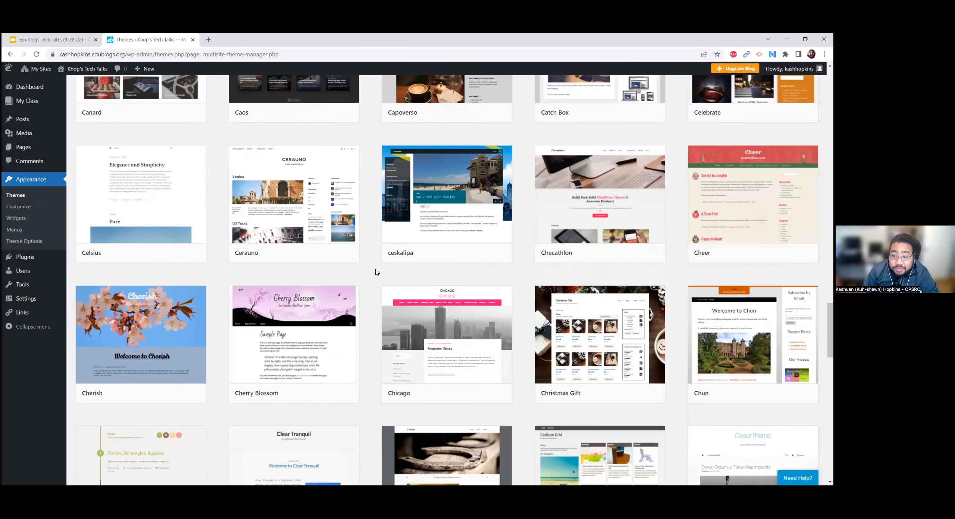
scroll(376, 272, down, 5)
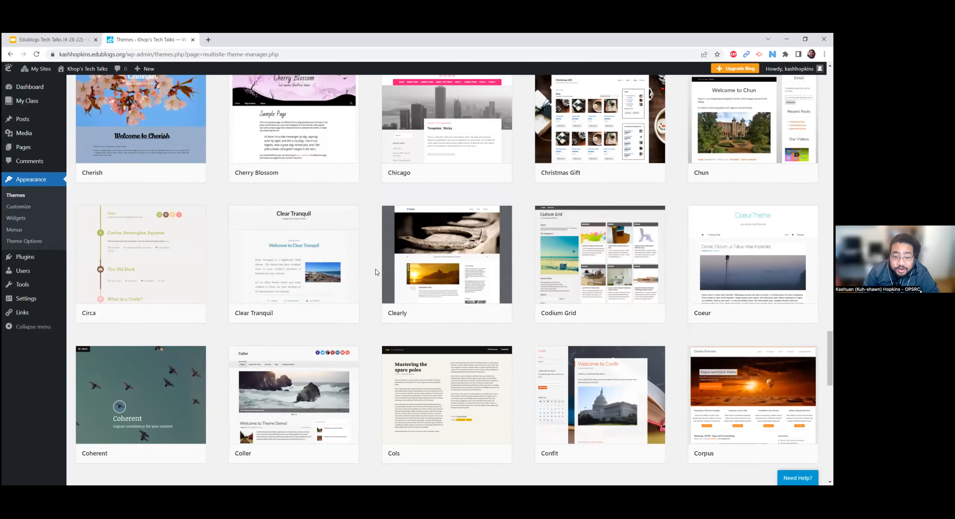
scroll(376, 271, down, 7)
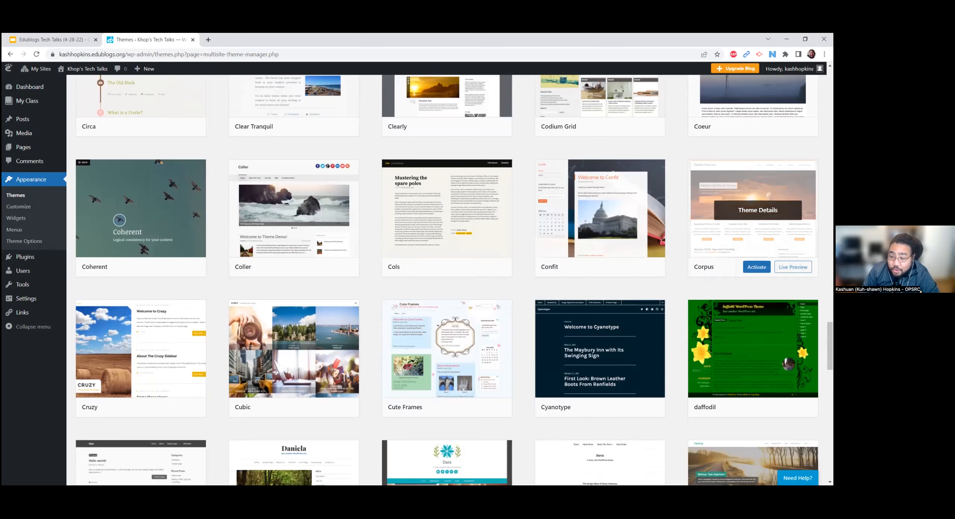
Step: Open the details of the Corpus theme and review its categories, such as Mobile Friendly
click(758, 210)
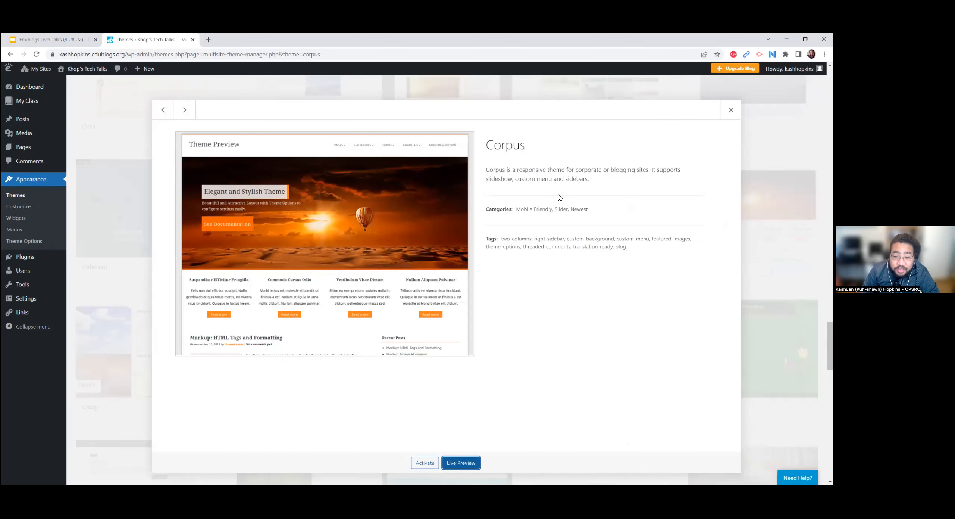
drag(552, 208, 518, 210)
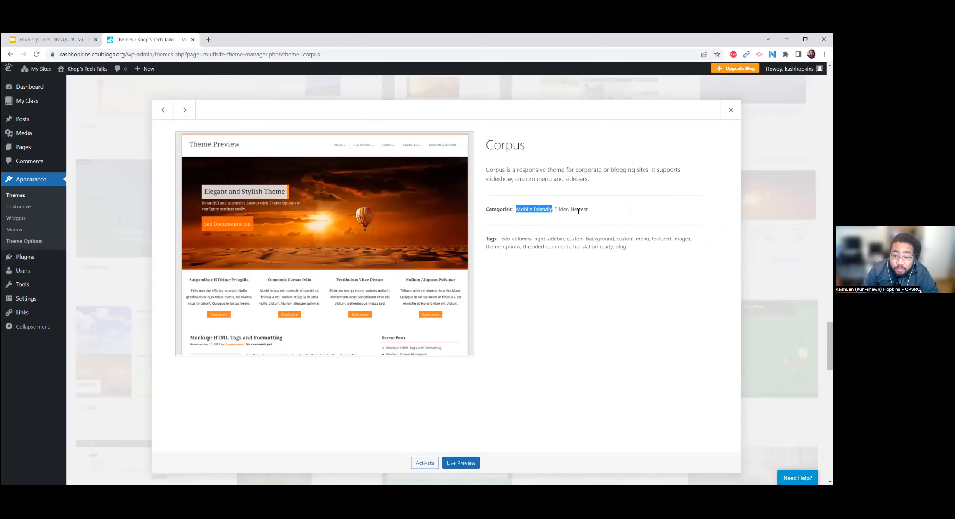
click(596, 196)
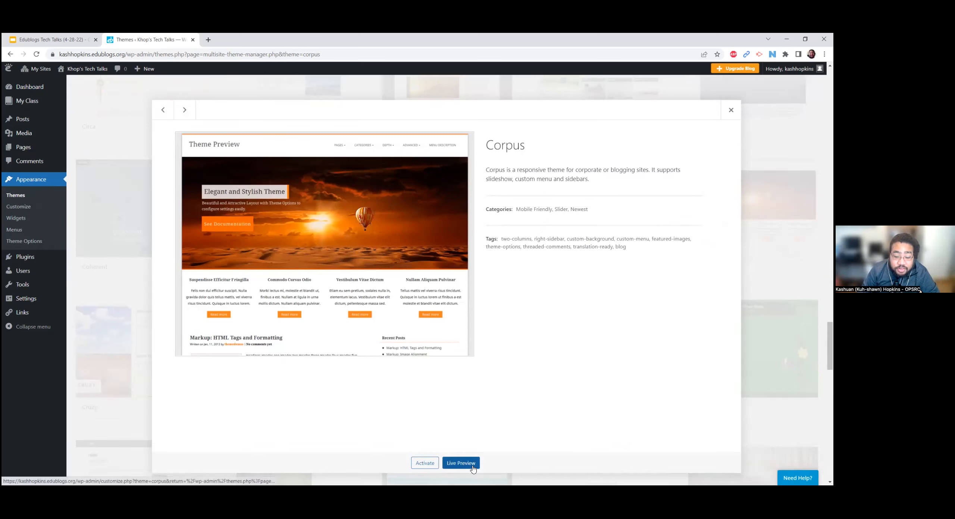
Step: Open a live preview of the Corpus theme and look through the whole front page
click(461, 462)
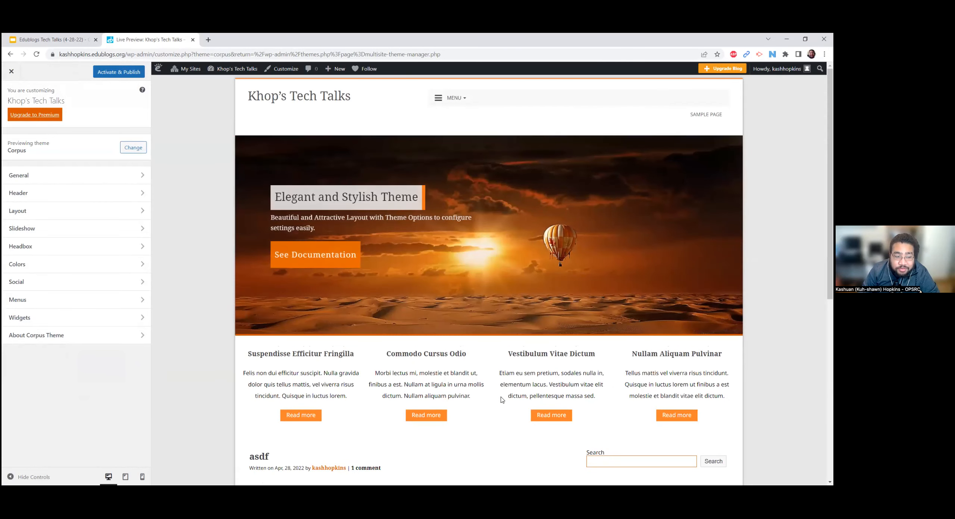
scroll(502, 399, down, 4)
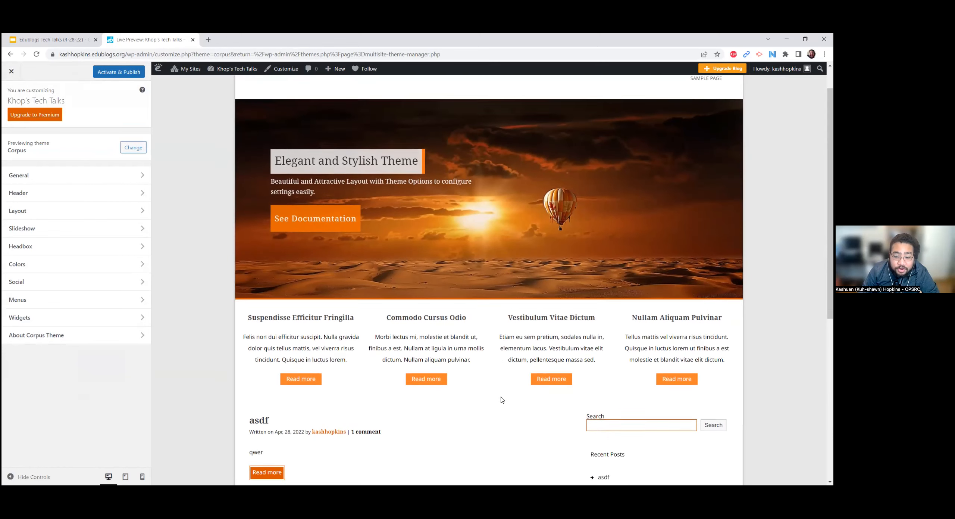
scroll(502, 399, down, 5)
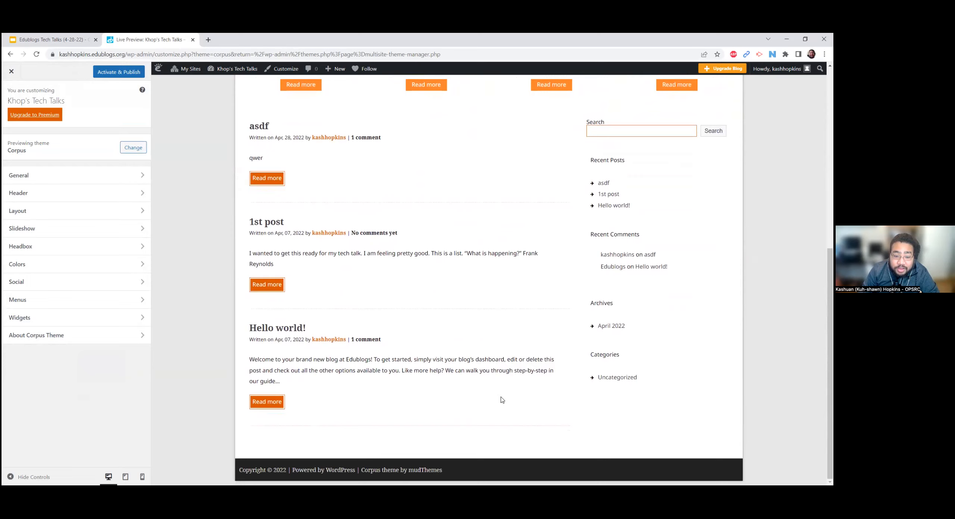
scroll(502, 399, up, 9)
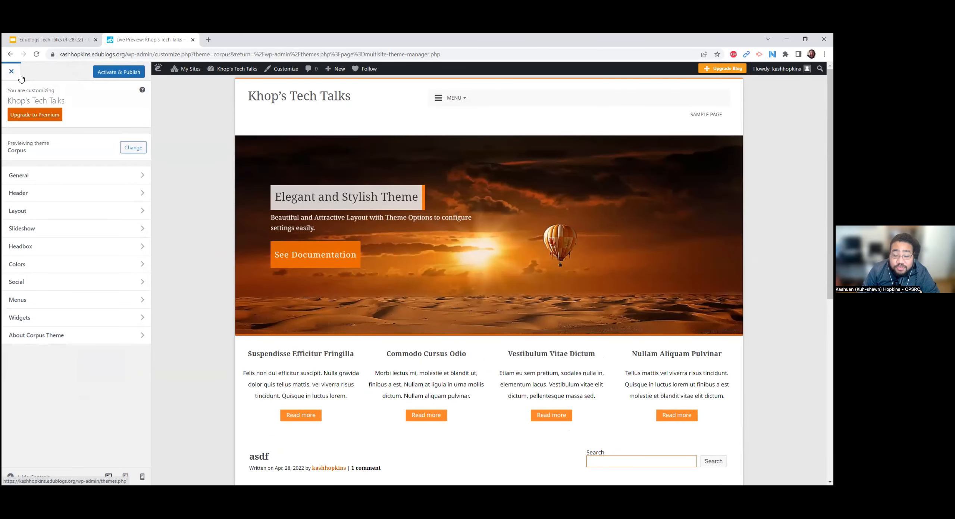
Step: Activate and publish the Corpus theme, then close the customizer
click(116, 74)
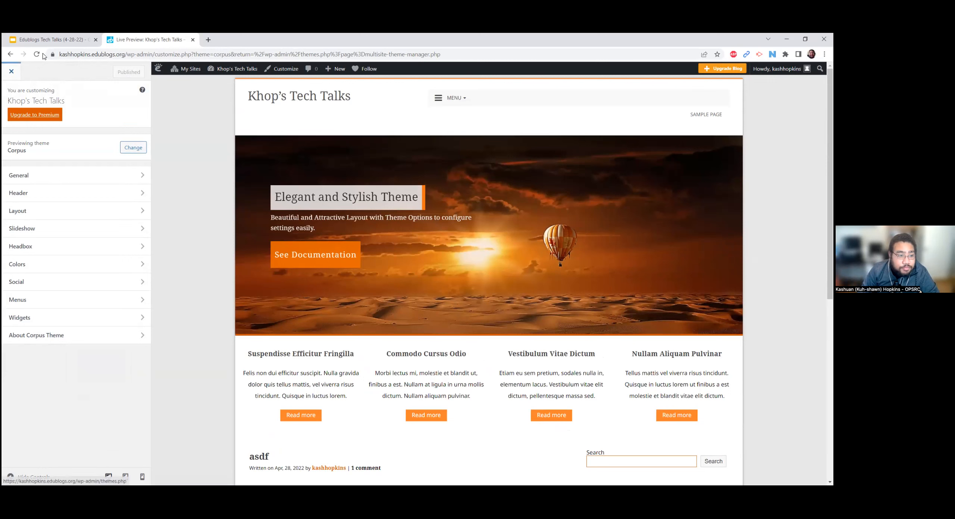
click(15, 69)
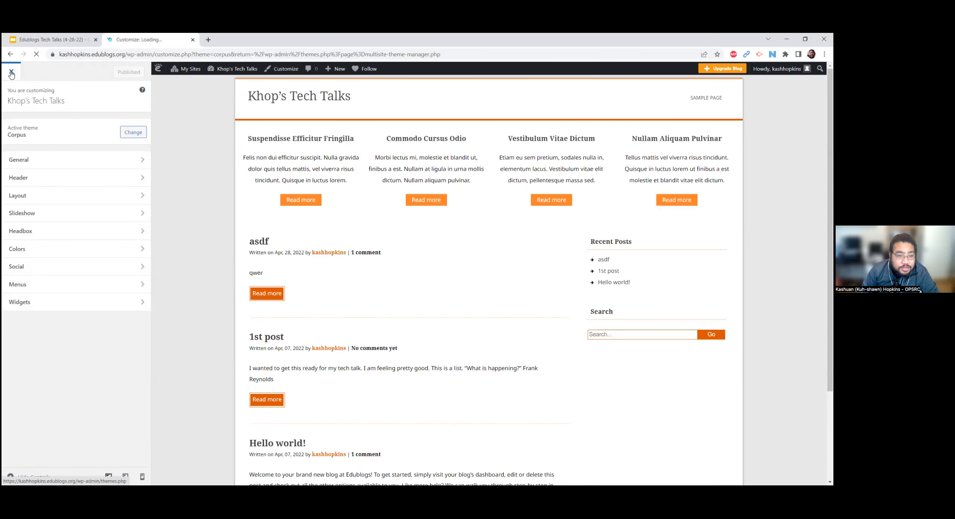
click(11, 73)
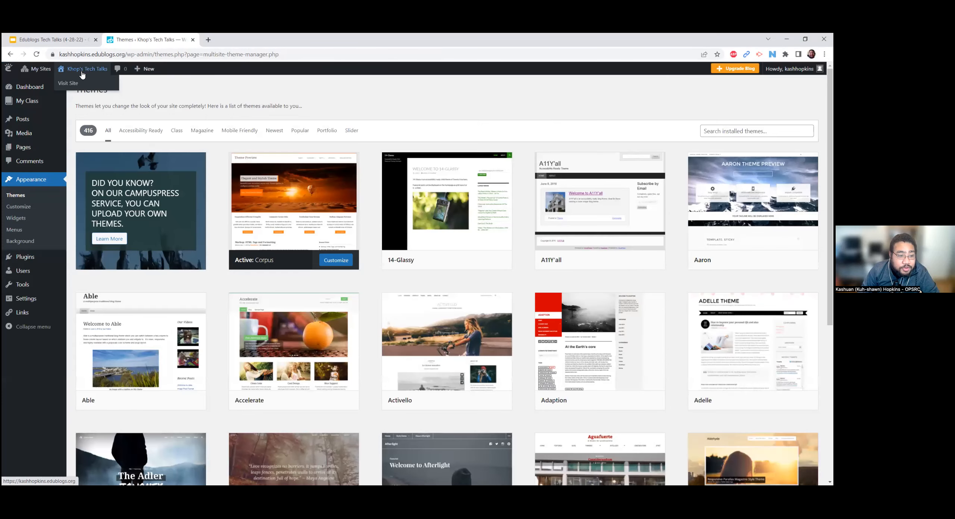
Step: Visit the Khop's Tech Talks site and examine its banner, content boxes, posts and sidebar under the Corpus theme
mouse_move(94, 74)
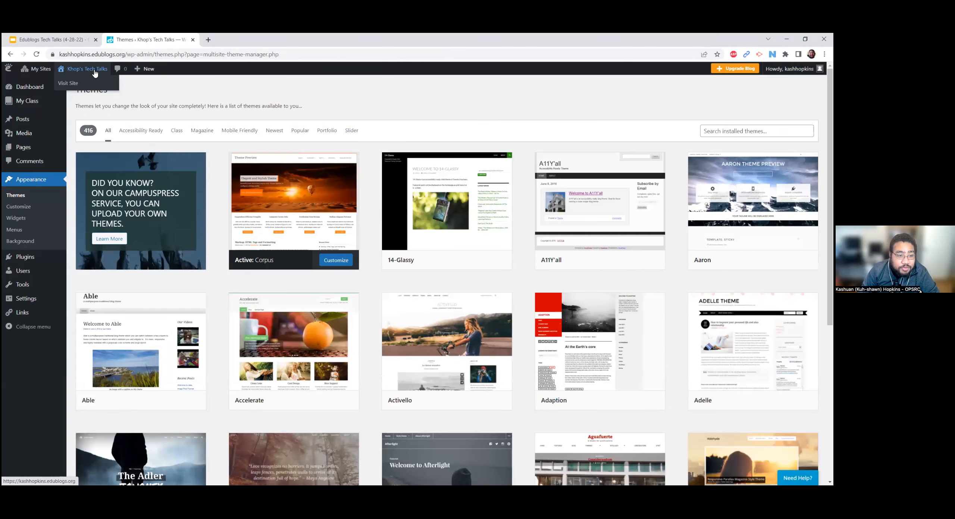
click(73, 84)
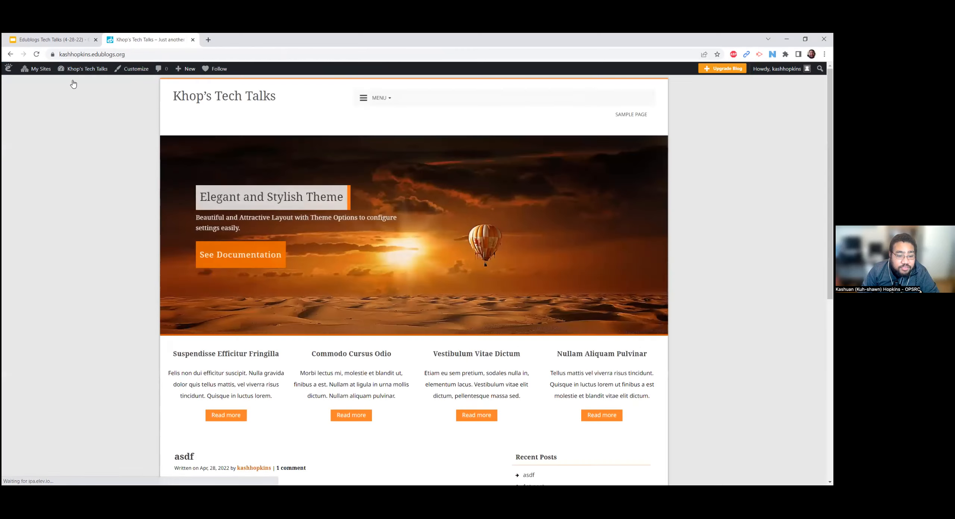
scroll(252, 237, down, 5)
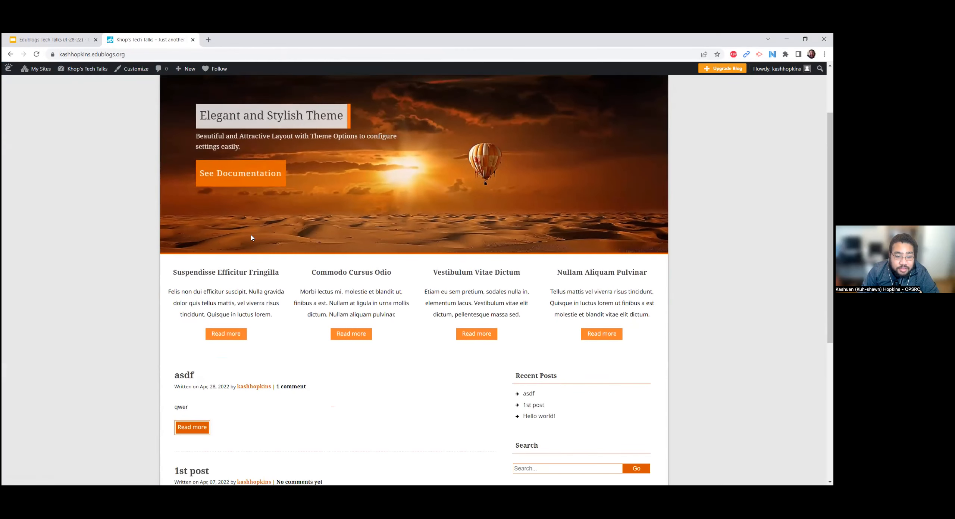
scroll(252, 238, down, 2)
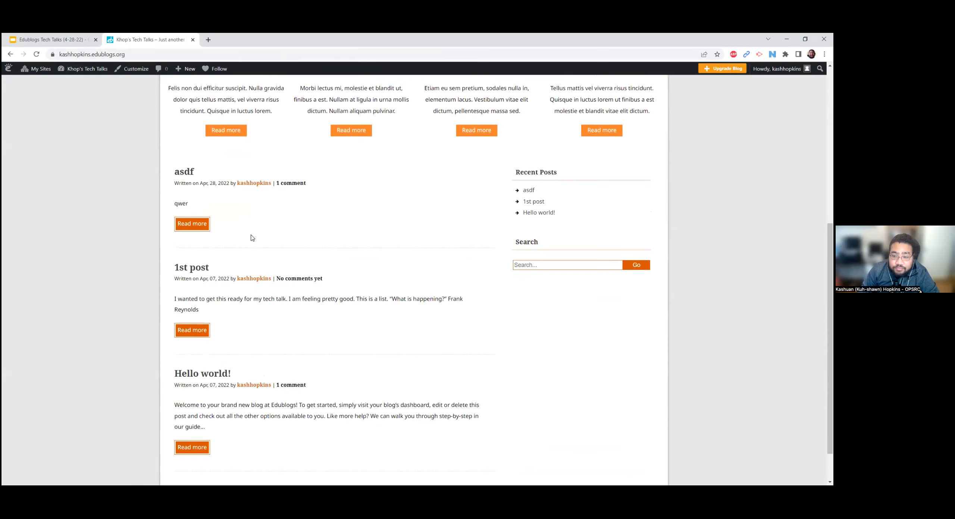
scroll(252, 238, down, 1)
scroll(251, 237, up, 4)
scroll(251, 237, up, 5)
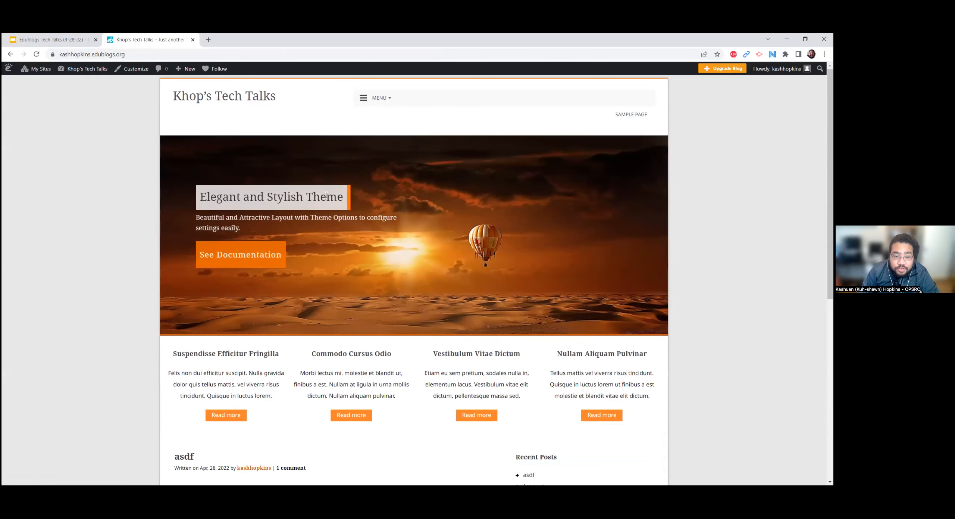
drag(210, 197, 277, 198)
click(278, 198)
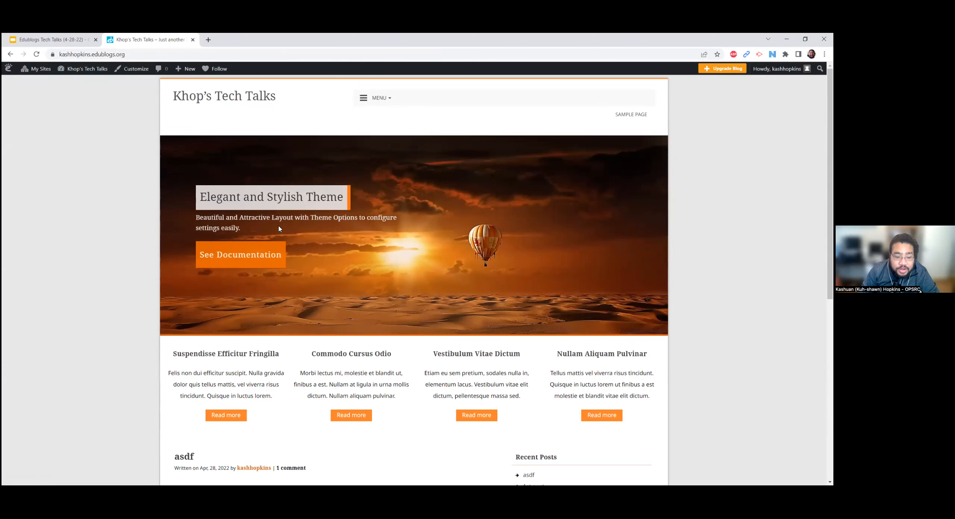
scroll(178, 244, down, 6)
scroll(178, 245, up, 6)
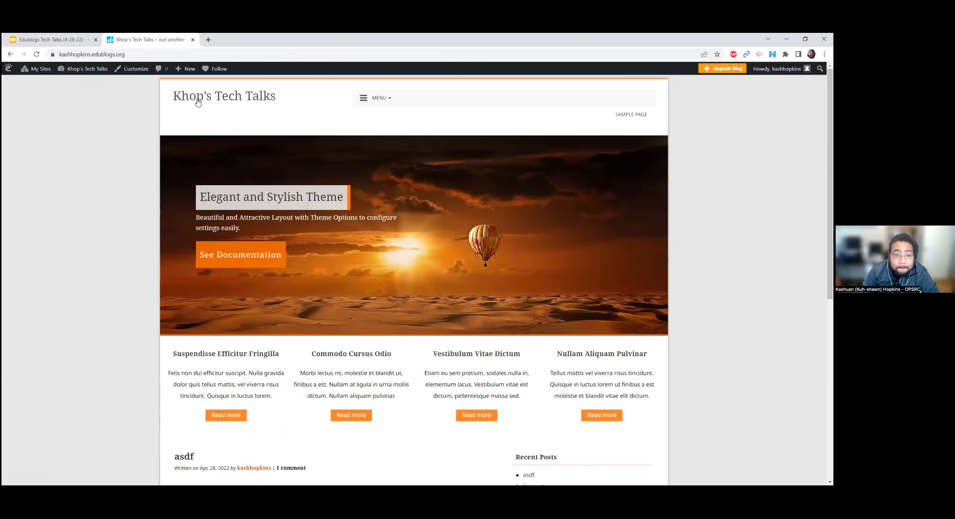
mouse_move(42, 71)
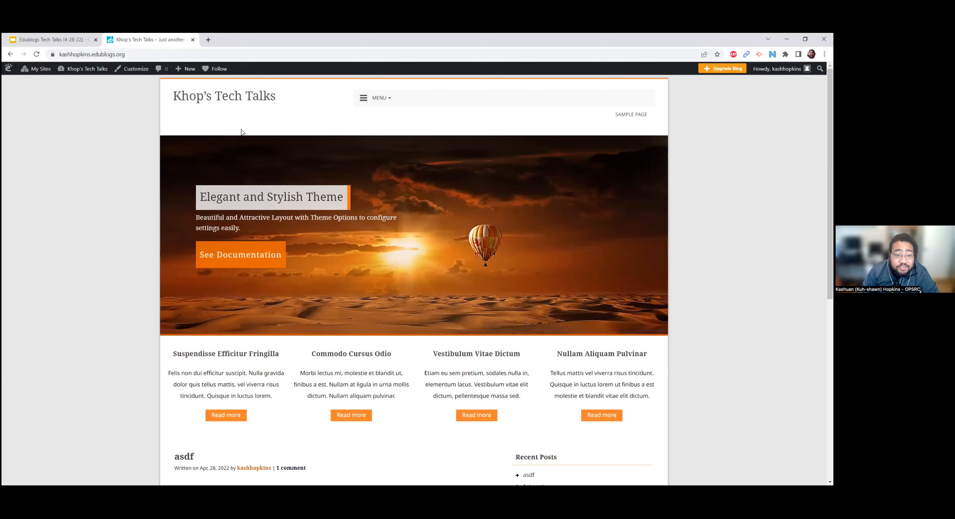
Step: Start a new post and page through the block editor's welcome guide to its last page
mouse_move(195, 73)
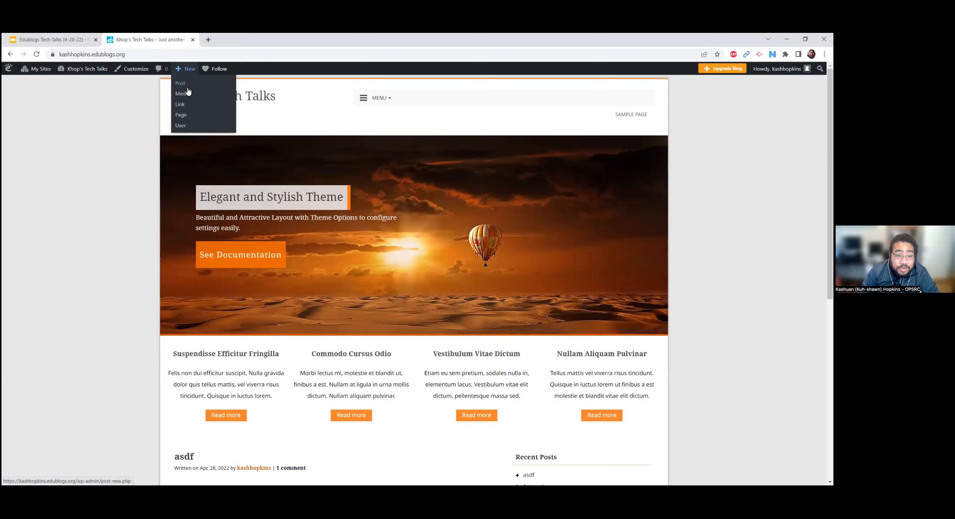
click(183, 86)
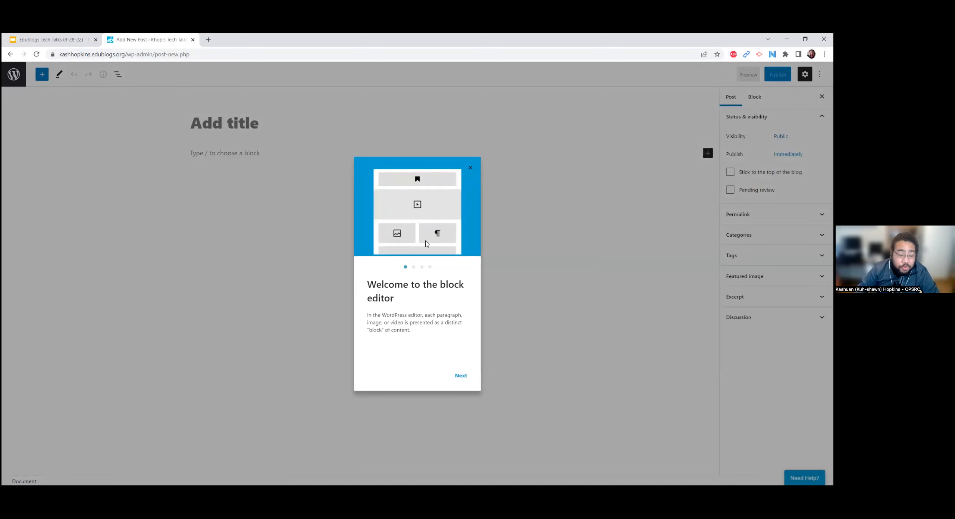
click(460, 376)
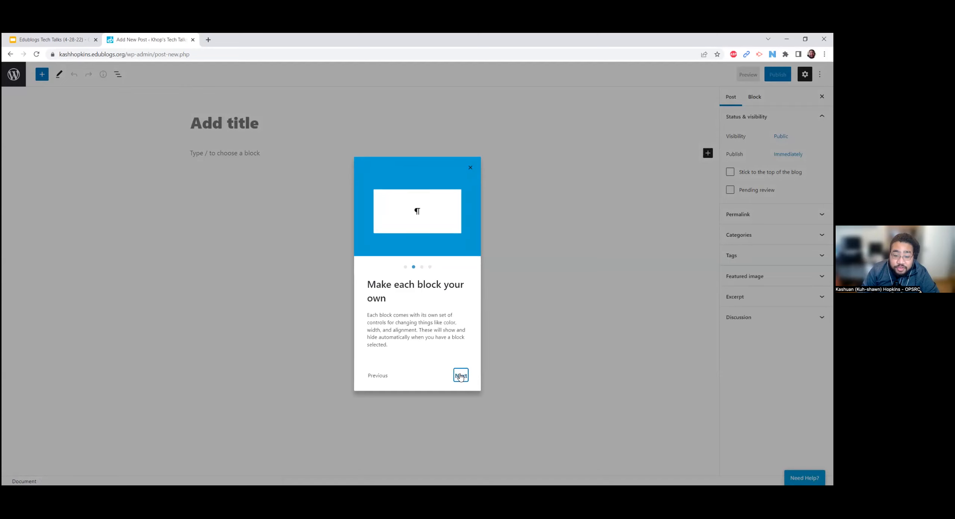
click(461, 376)
click(461, 376)
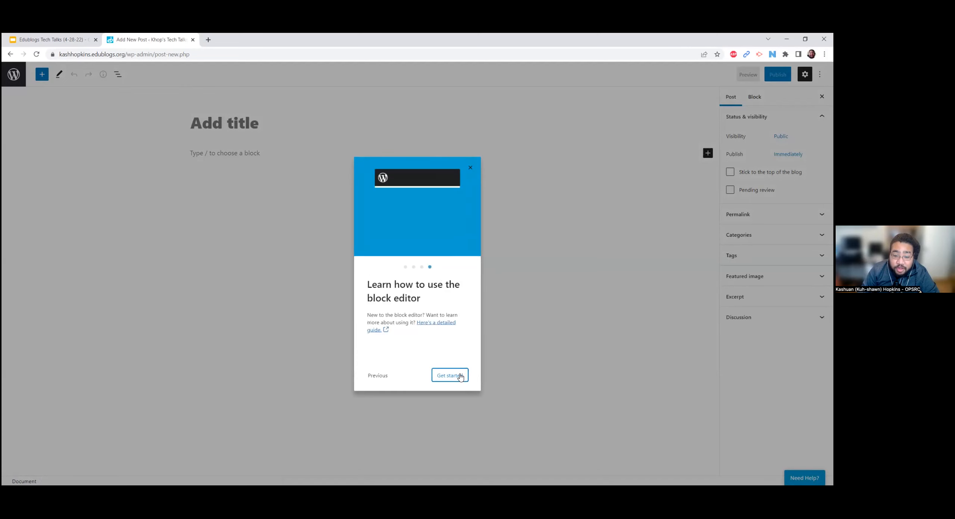
Step: View the detailed guide linked from the welcome dialog, then close its browser tab and dismiss the dialog
click(442, 323)
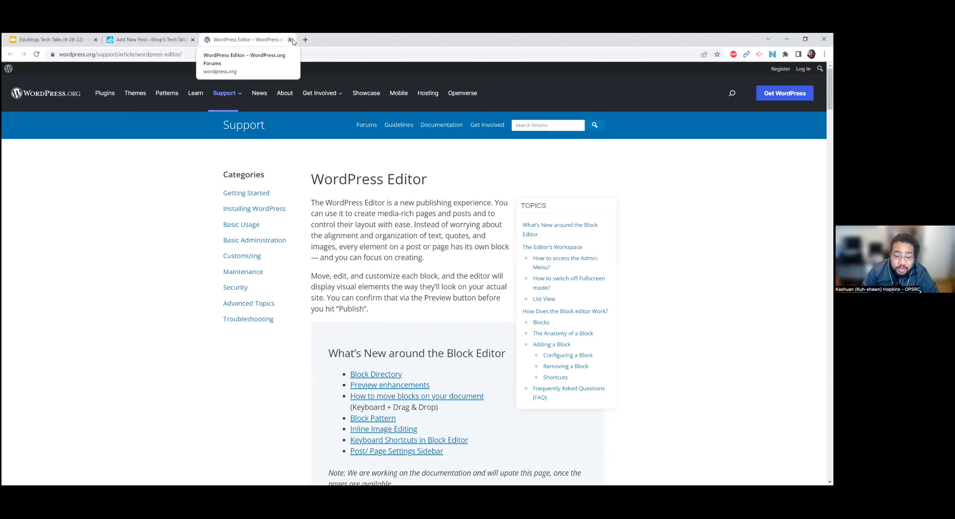
click(290, 40)
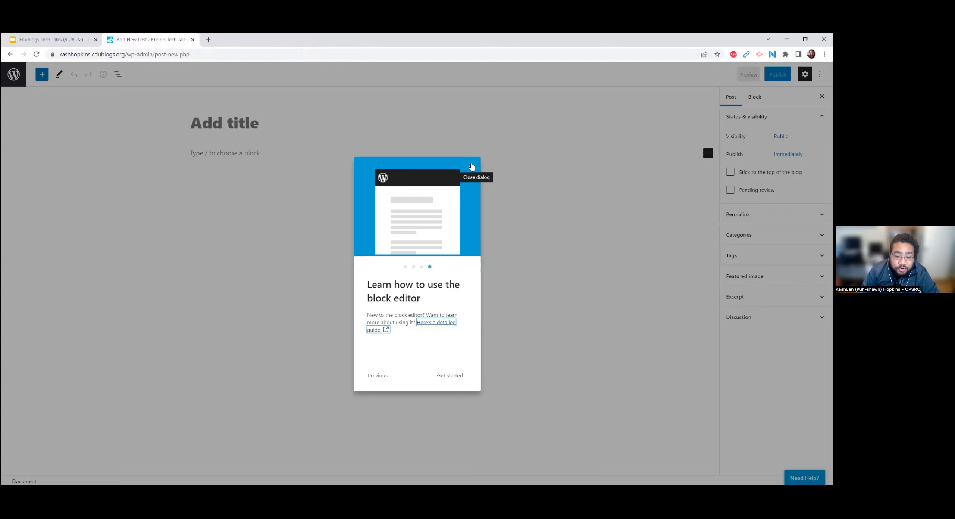
click(471, 166)
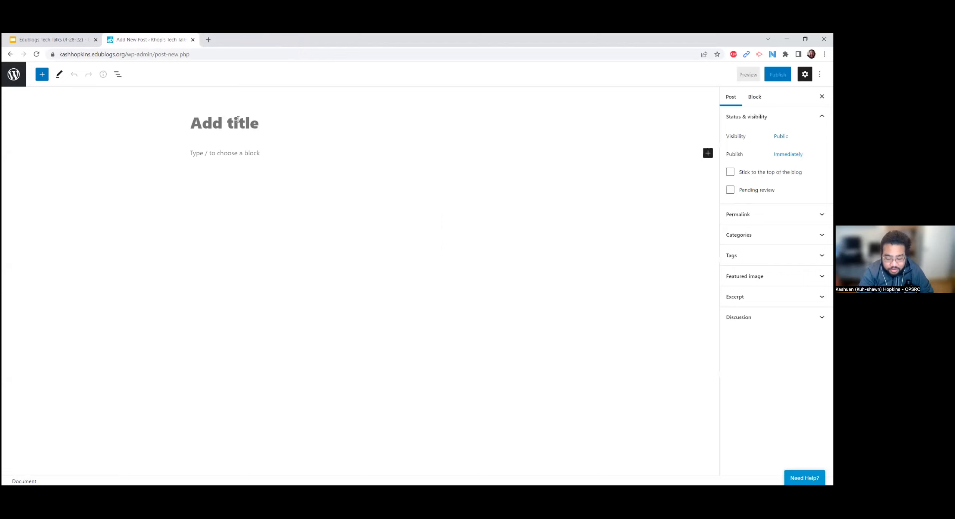
Step: Title the post "Day 1 reflection" and move on to its first paragraph
text(Day 1 r)
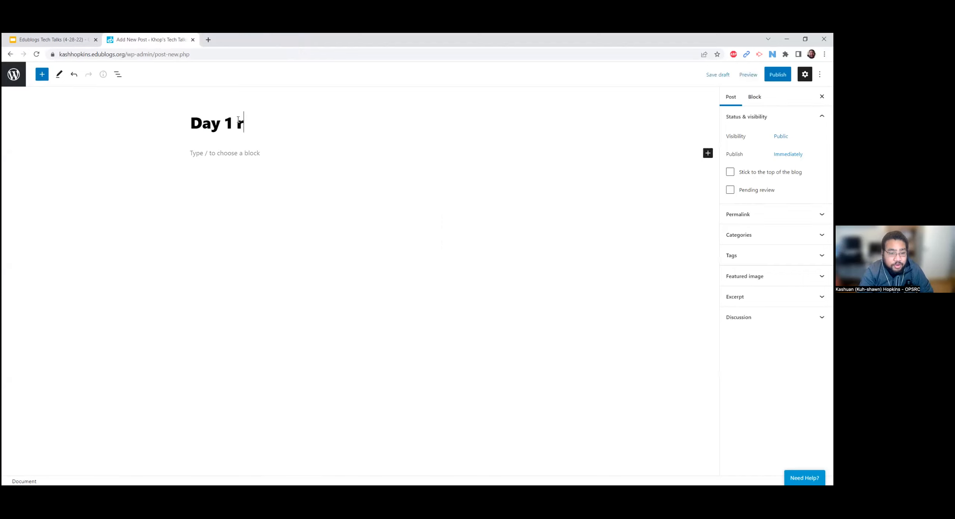
text(eflection)
key(Return)
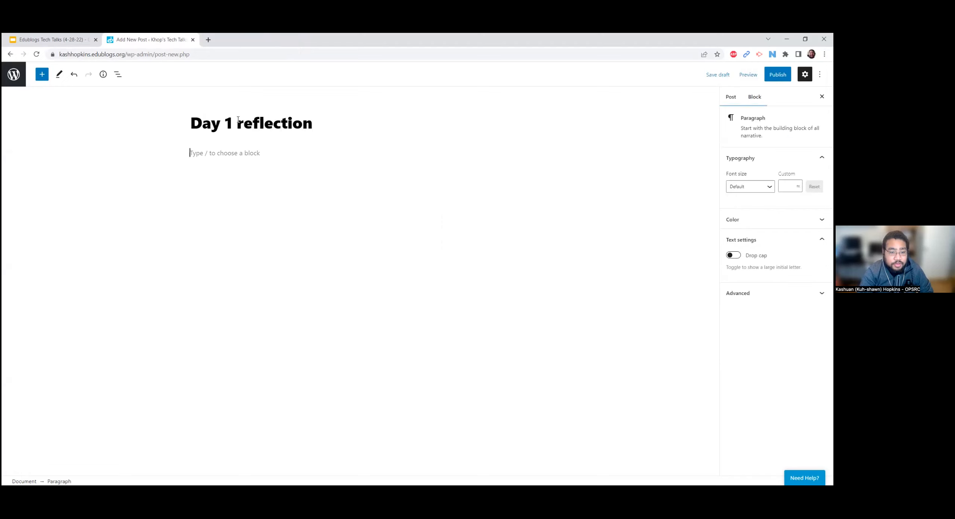
Step: Write three short paragraphs of random filler text under the title
text(fkfljdskal;fjdfdklsjflk;djsaf)
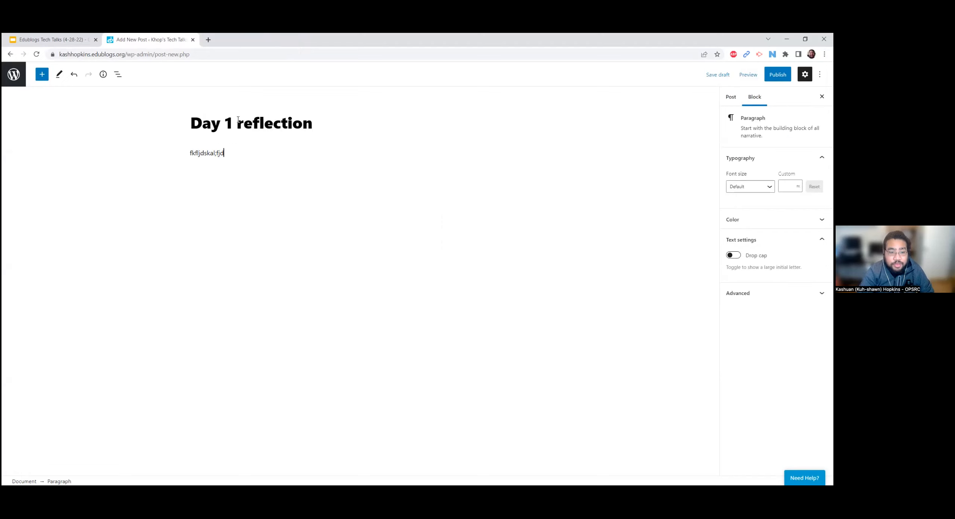
key(Return)
text(jfkl;dsjaklfdjlsjfklsda)
key(Return)
text(fdsjkalf;jdskl;jaflas)
key(Return)
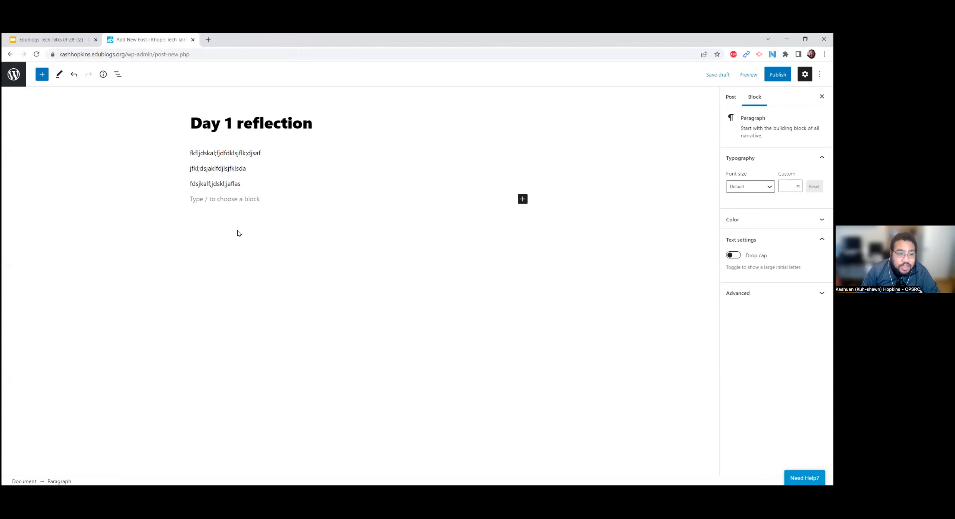
Step: Insert a Buttons block from the block library below the bear drawing and label its button "video 1"
click(42, 75)
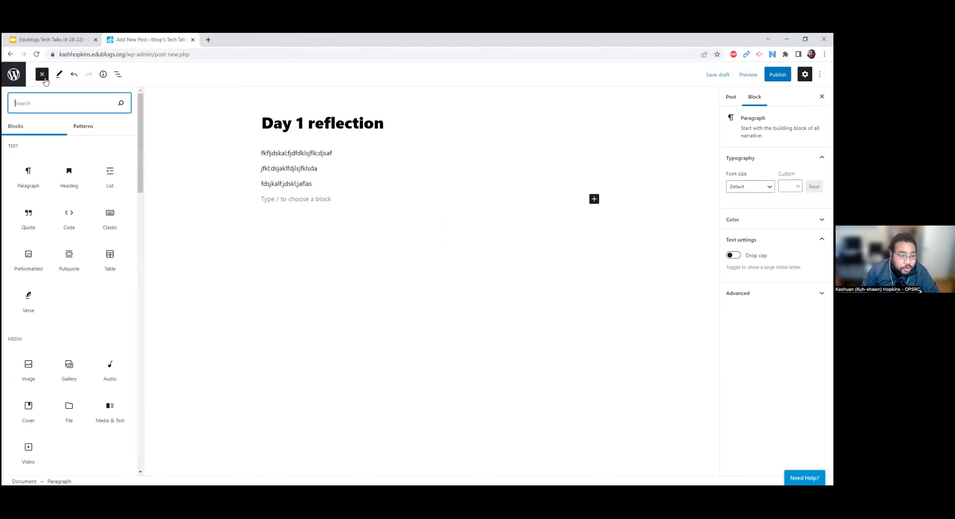
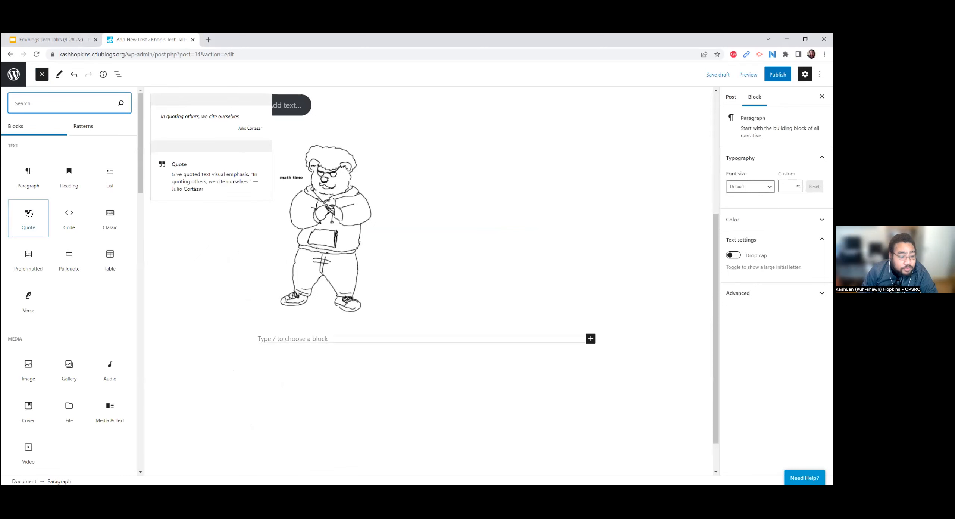
scroll(31, 239, down, 3)
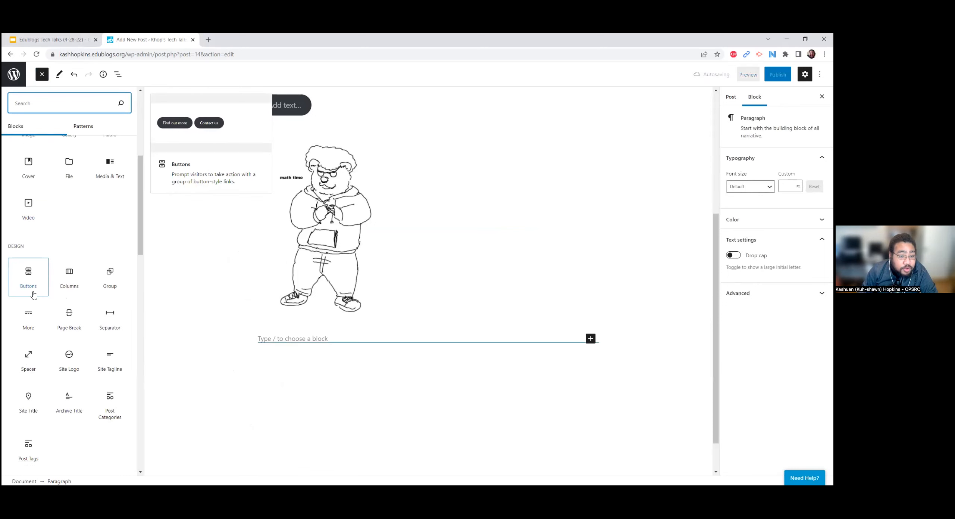
scroll(69, 269, down, 1)
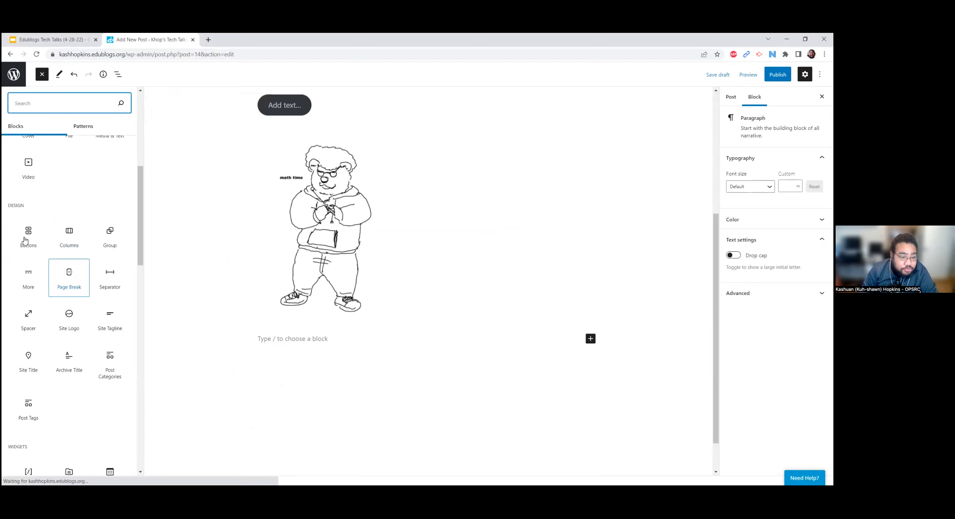
mouse_move(24, 236)
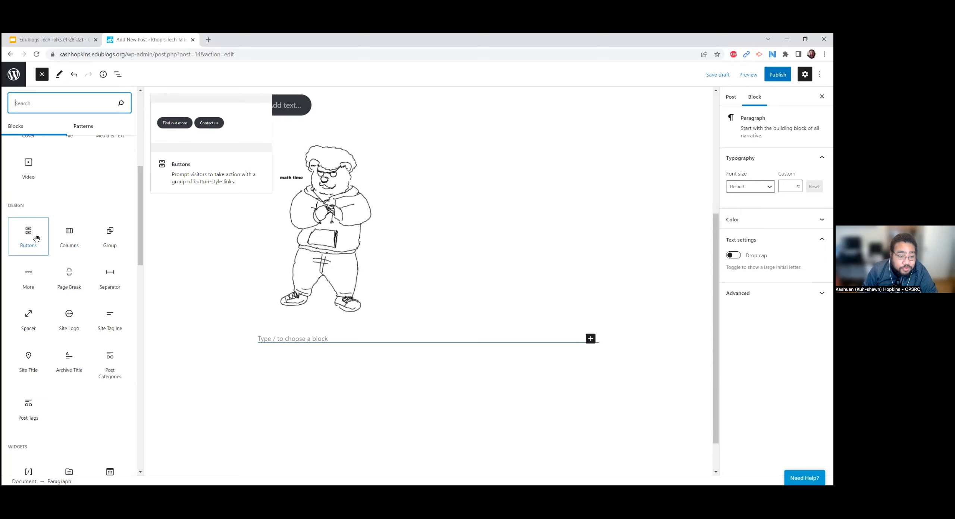
drag(28, 235, 352, 337)
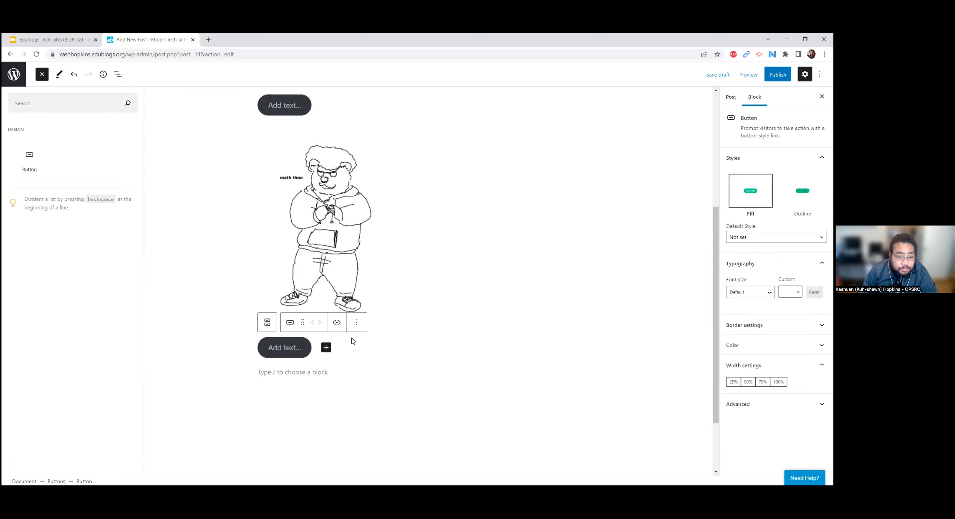
click(288, 345)
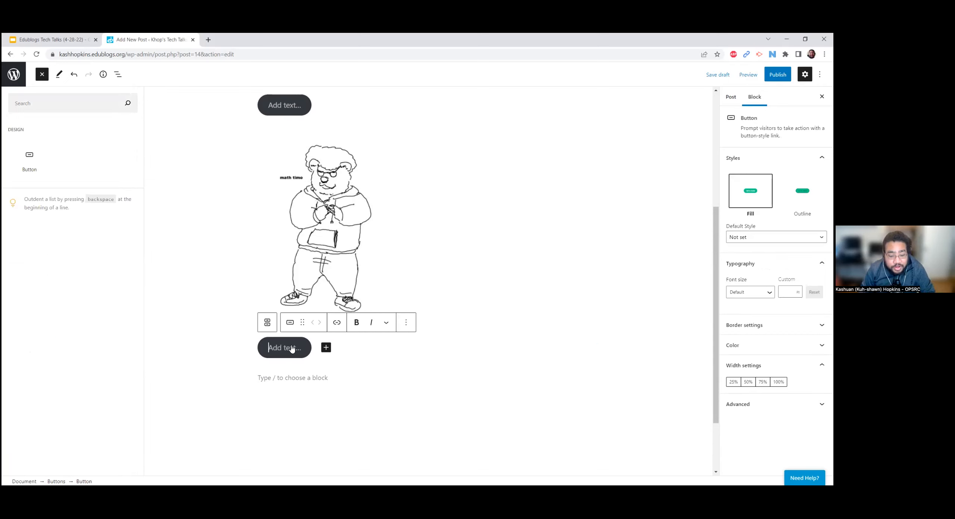
text(video 1)
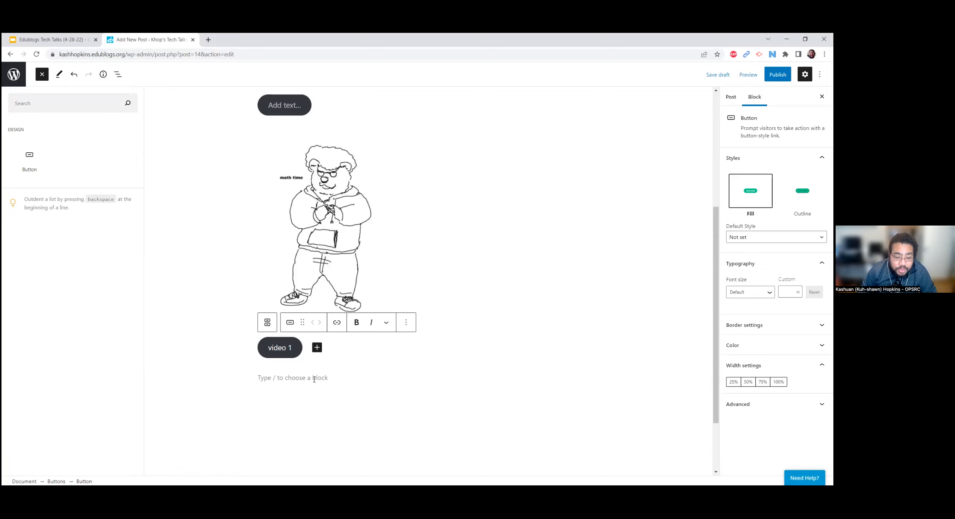
Step: Enter youtube.com as the link address of the "video 1" button and leave the link editor
click(337, 323)
text(you)
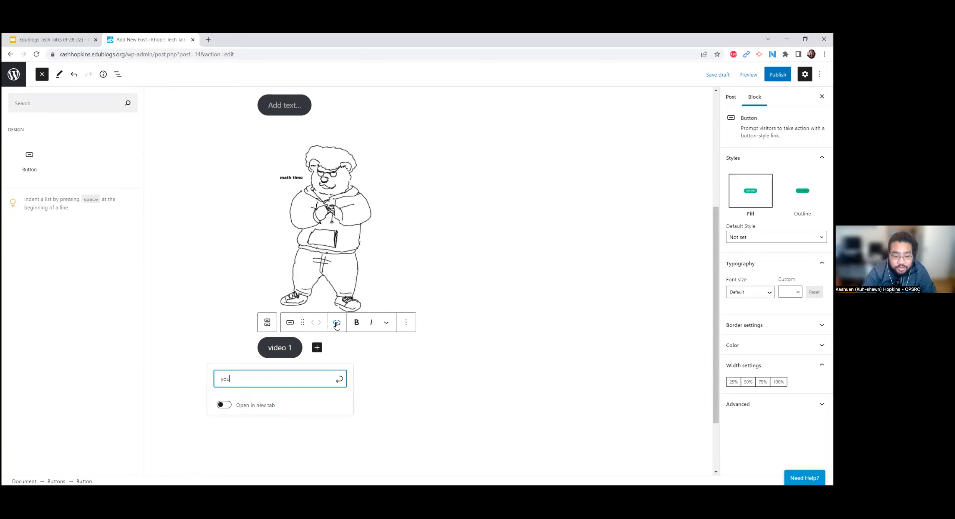
text(tube.com)
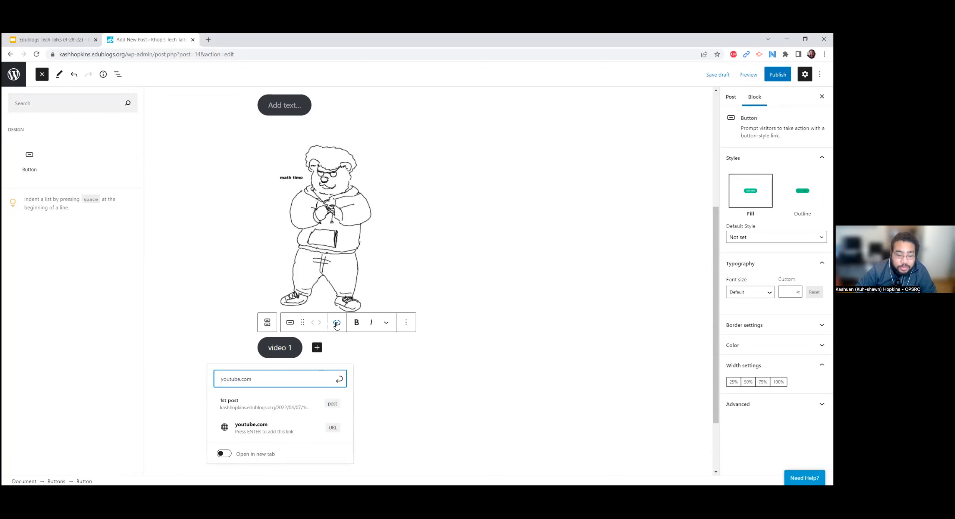
click(400, 354)
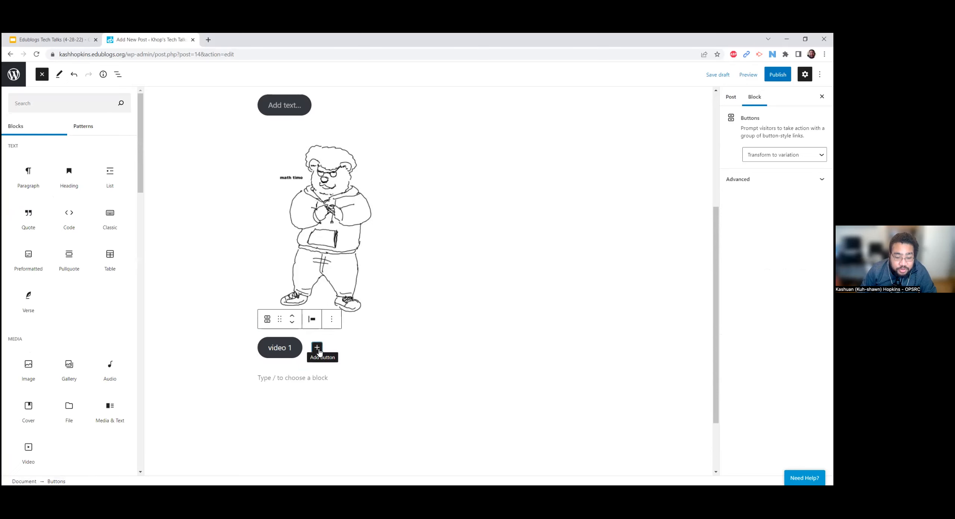
Step: Add two more buttons beside "video 1", labelled "video 2" and "video 3"
click(317, 348)
text(video 2)
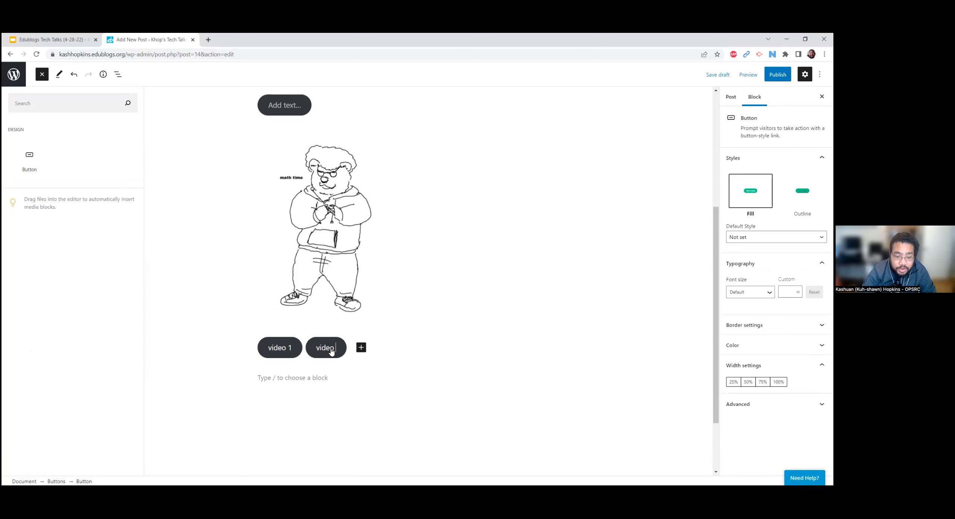
click(359, 352)
click(362, 349)
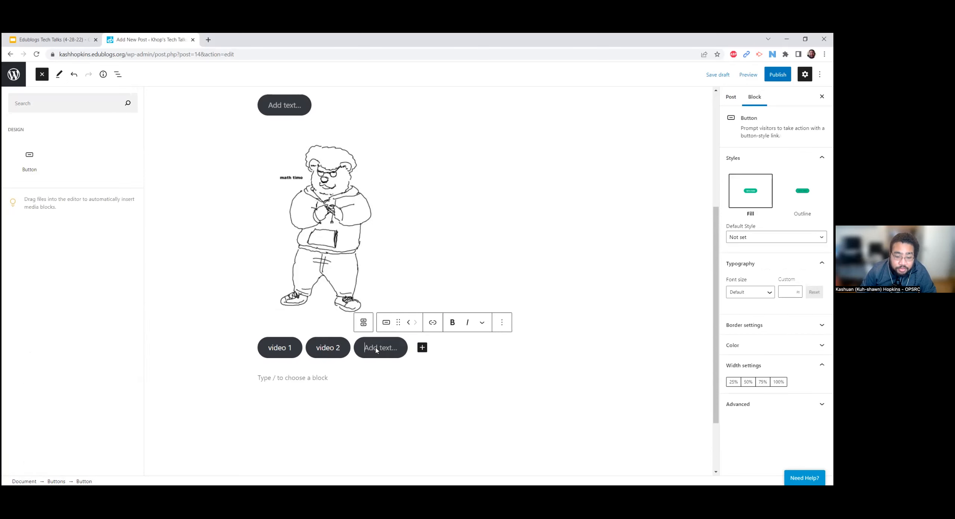
text(video)
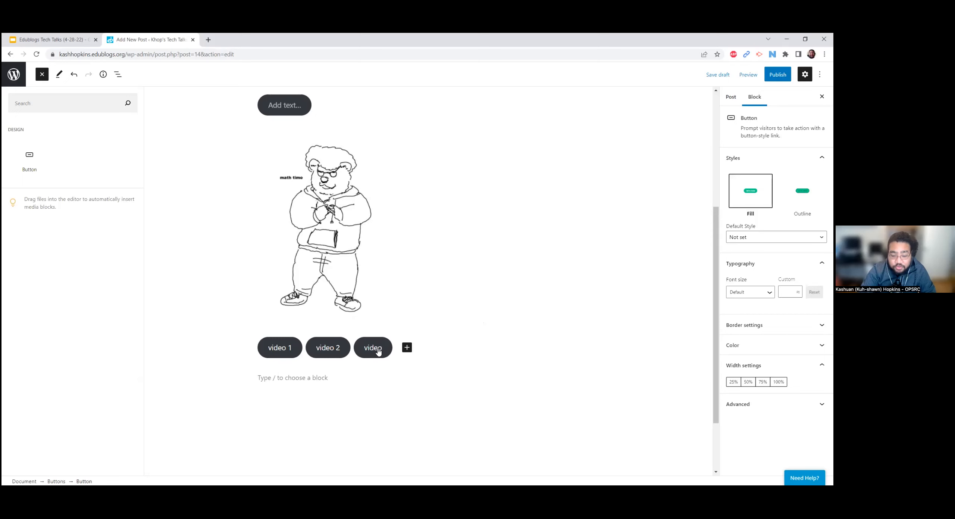
text( 3)
click(452, 349)
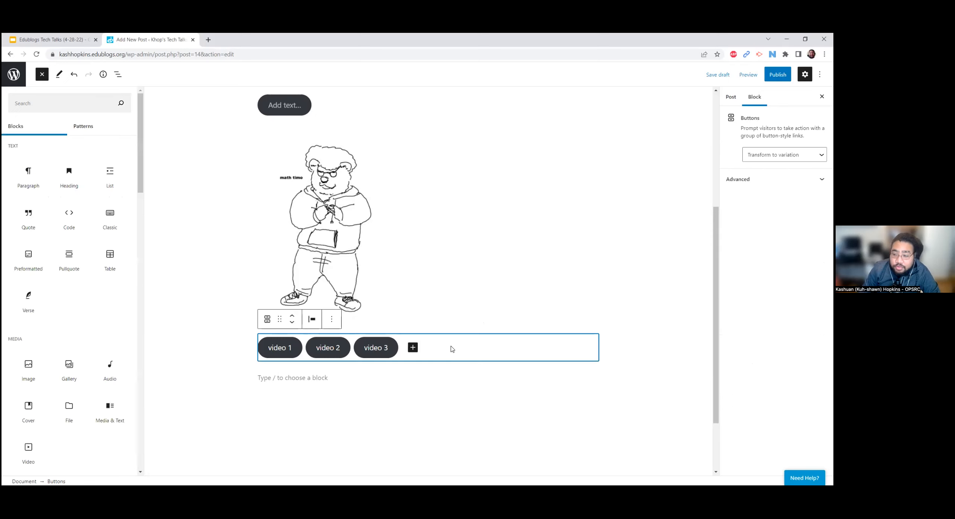
Step: Try the Outline style on the "video 3" button, return to Fill, and set black text on a red background
click(394, 348)
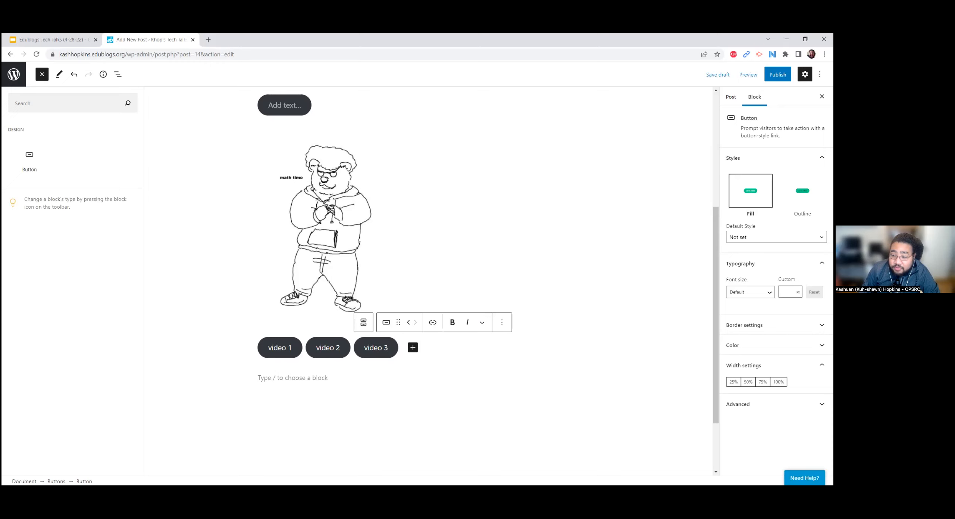
click(803, 191)
click(751, 191)
click(743, 345)
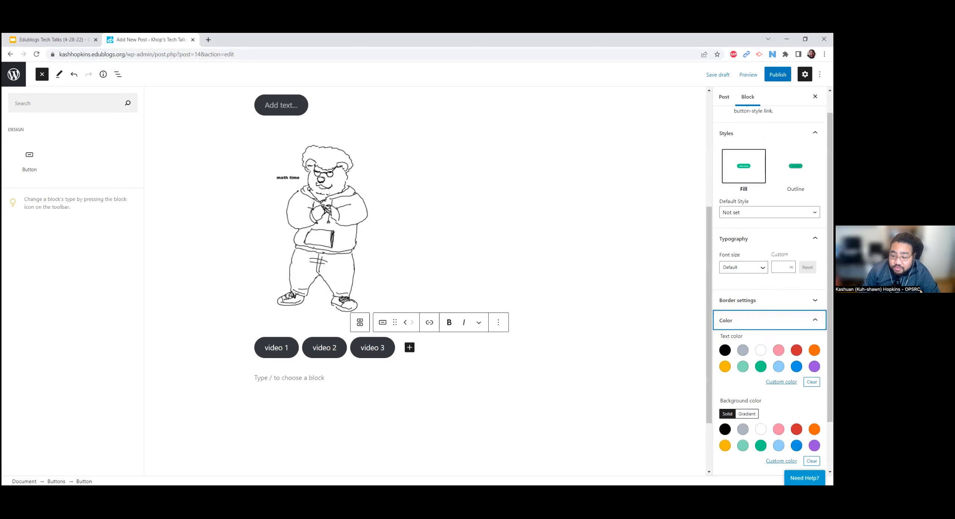
click(797, 350)
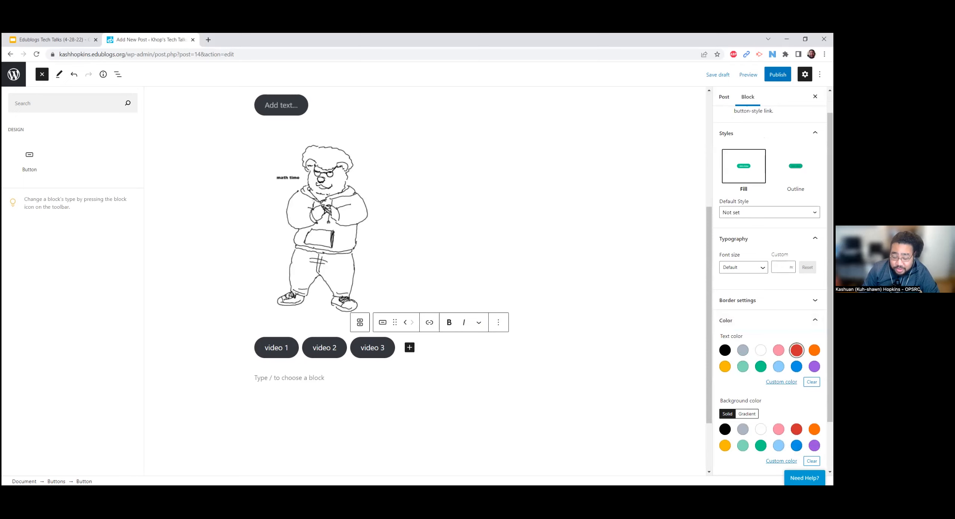
click(726, 350)
scroll(769, 358, down, 2)
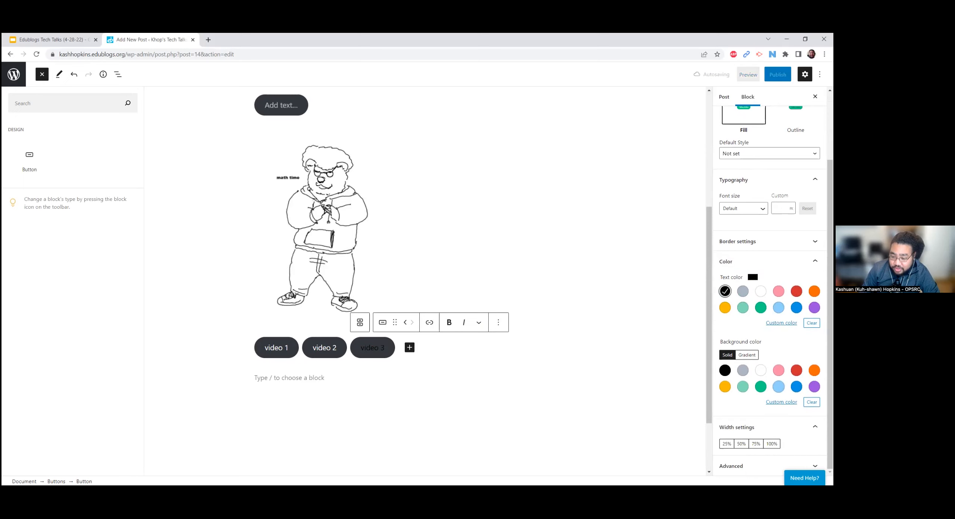
click(797, 369)
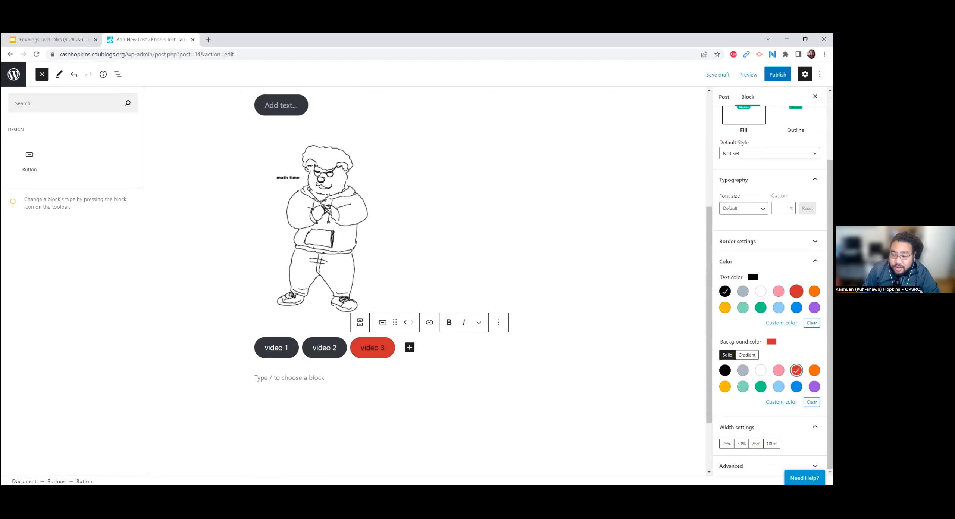
Step: Try other text colors on the "video 3" button and settle on white
click(797, 291)
click(725, 291)
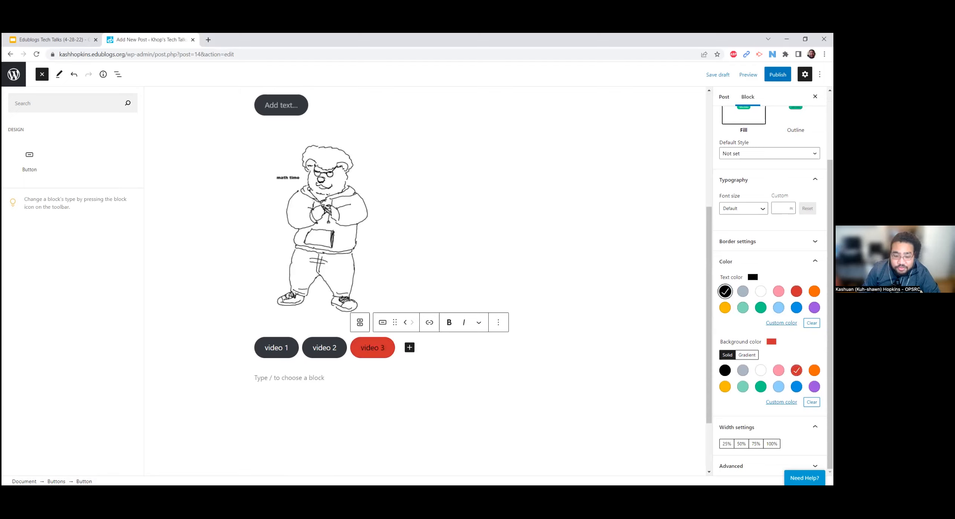
click(743, 291)
click(761, 290)
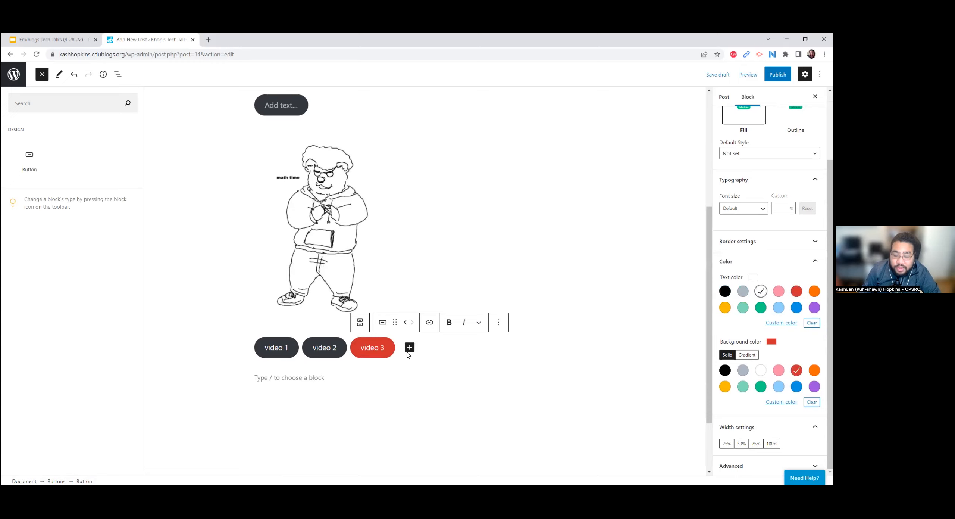
Step: Insert a Calendar widget block below the row of video buttons
click(518, 357)
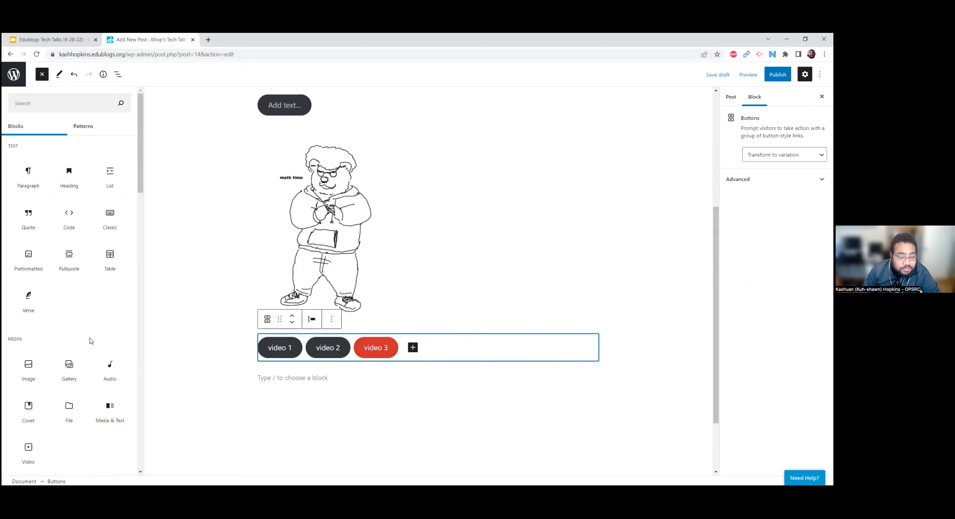
scroll(89, 338, down, 7)
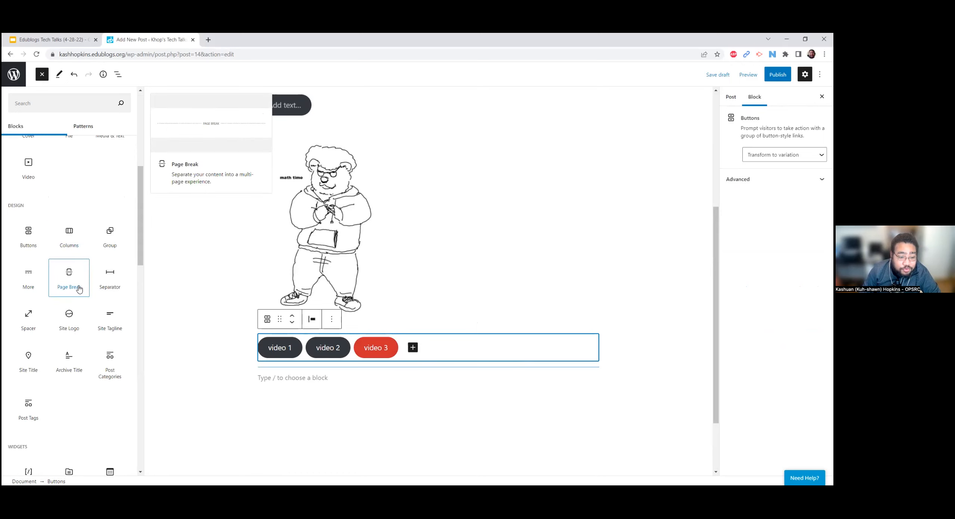
scroll(79, 295, down, 1)
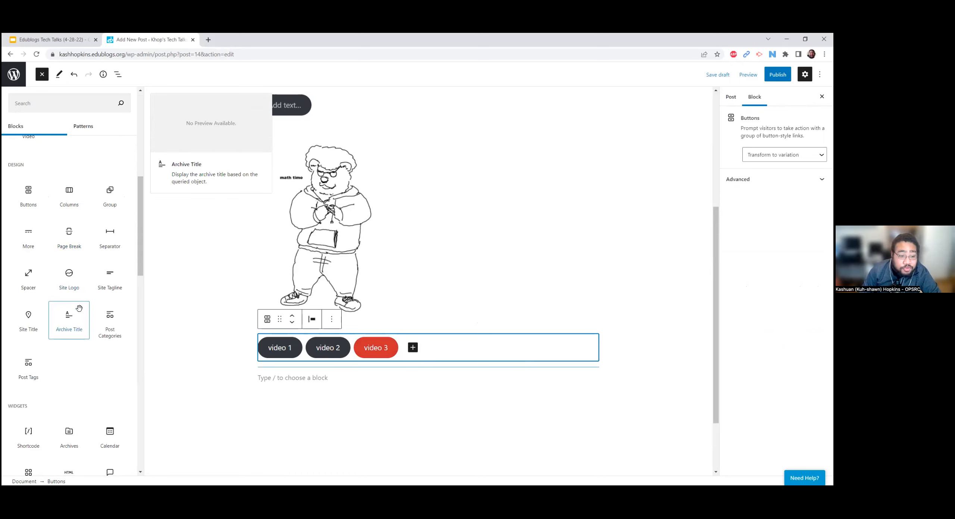
scroll(79, 308, down, 6)
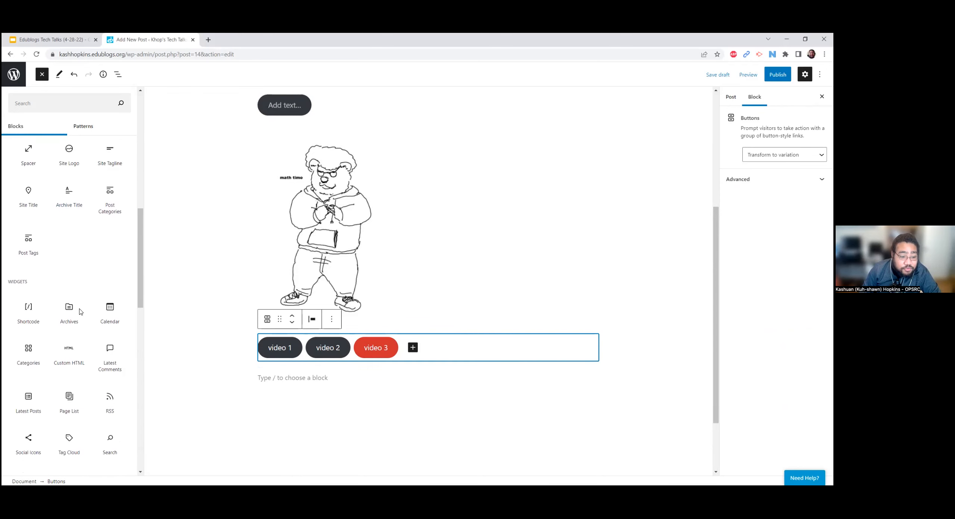
scroll(80, 310, up, 1)
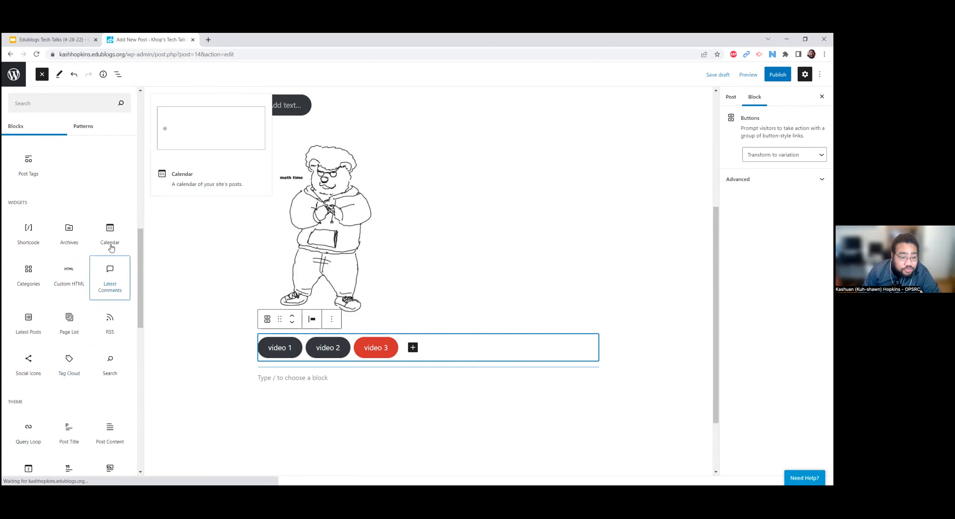
drag(177, 260, 348, 365)
Step: Add an RSS block and a Social Icons block beneath the calendar
scroll(110, 277, down, 1)
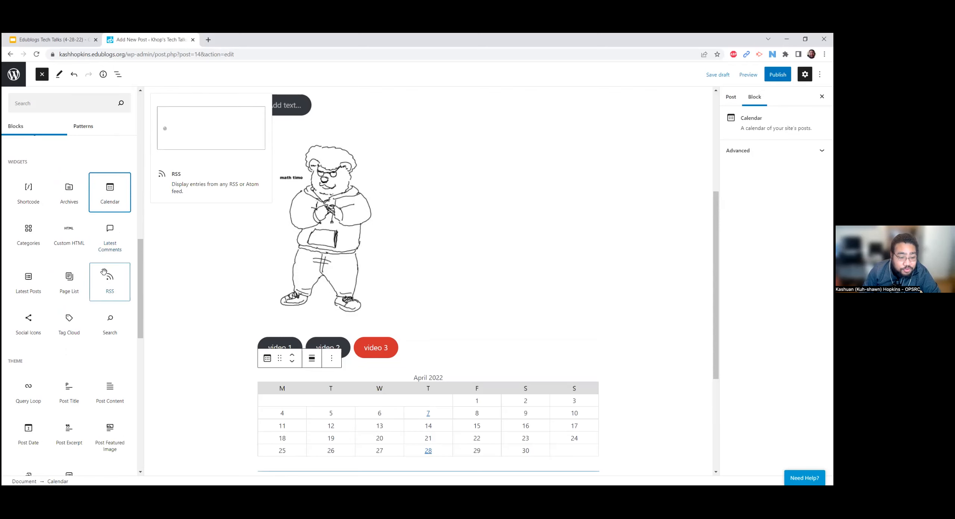
drag(109, 276, 413, 451)
scroll(236, 337, down, 5)
drag(29, 318, 210, 291)
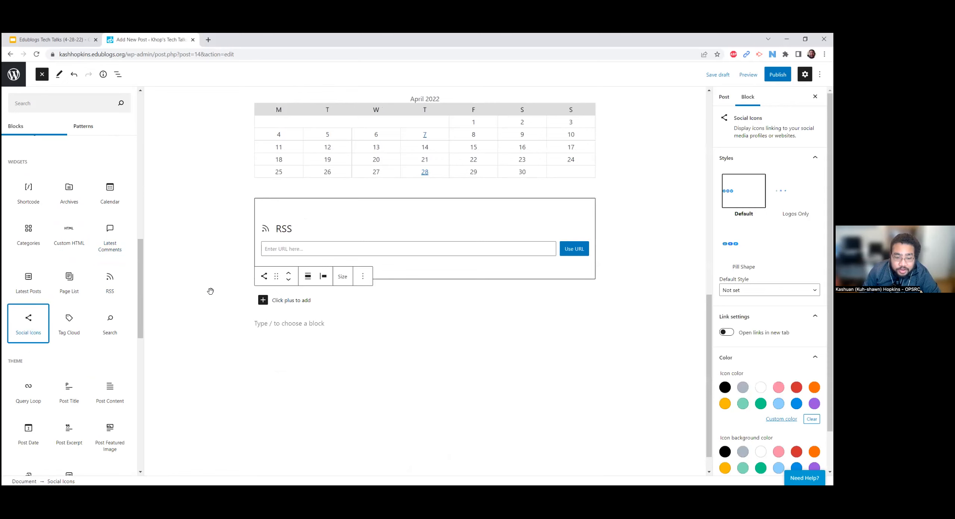
click(320, 323)
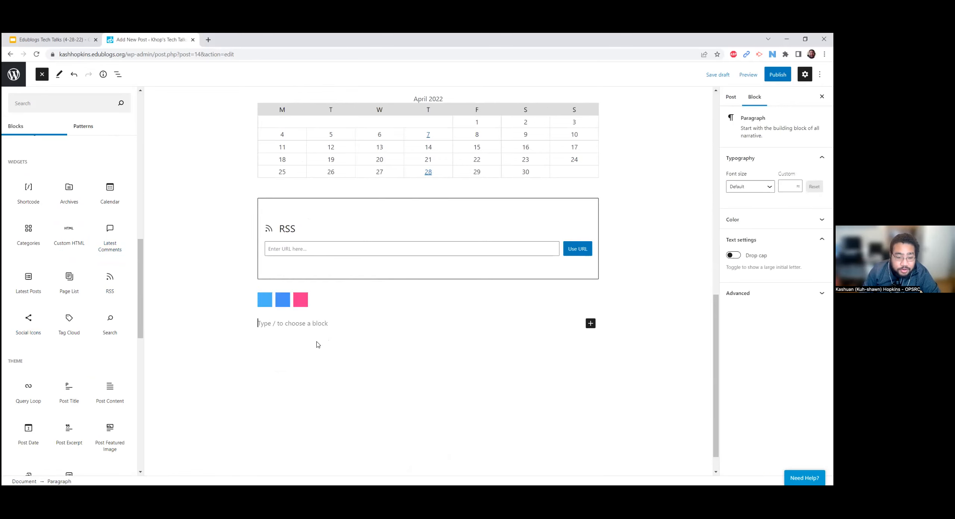
Step: Insert a Twitter embed block and a YouTube embed block below the social icons
click(195, 301)
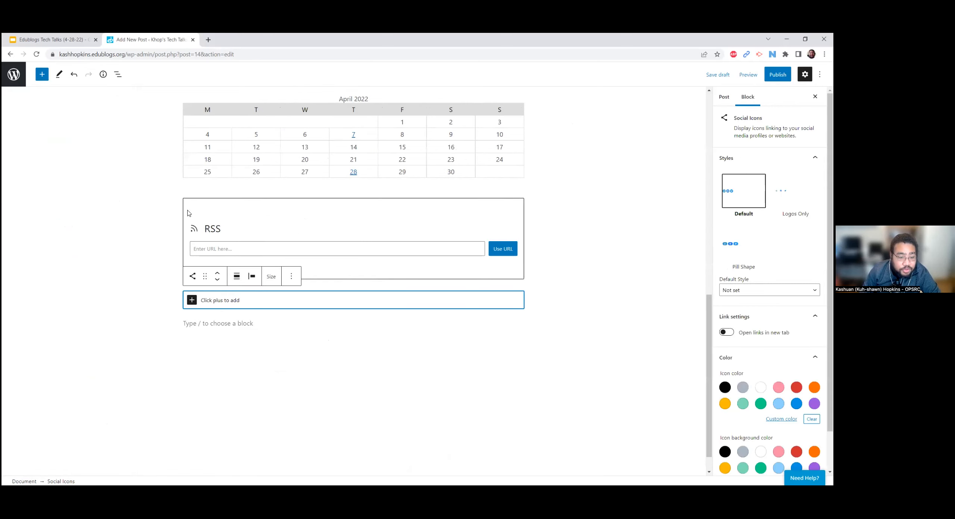
click(44, 76)
scroll(38, 308, down, 15)
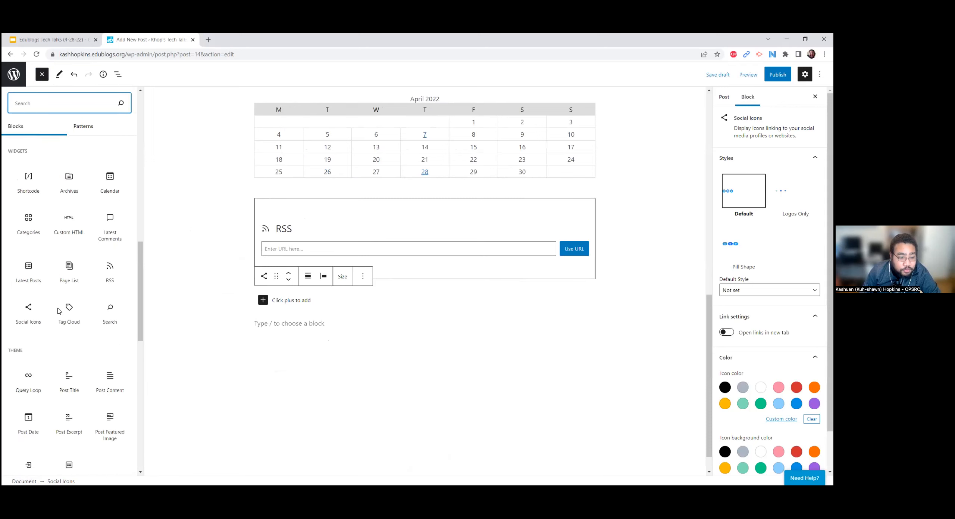
scroll(57, 307, down, 1)
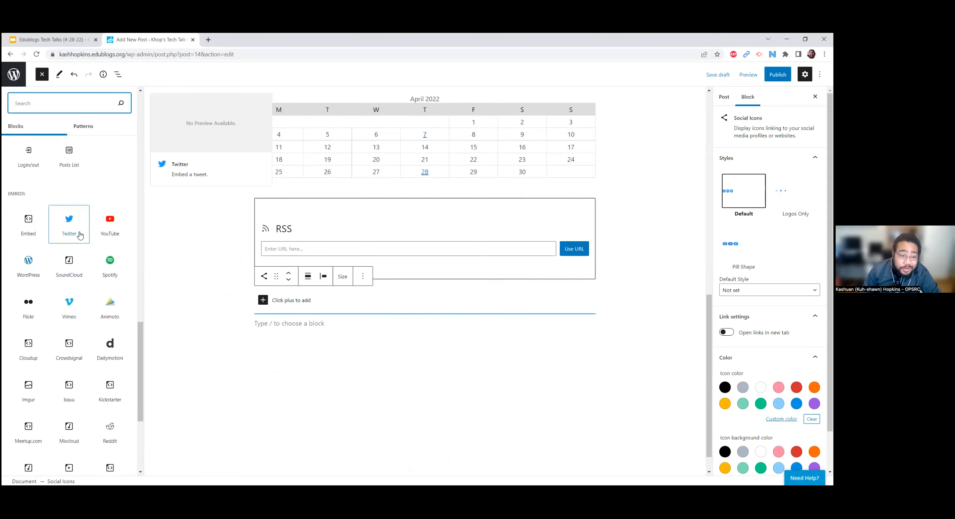
drag(69, 226, 312, 320)
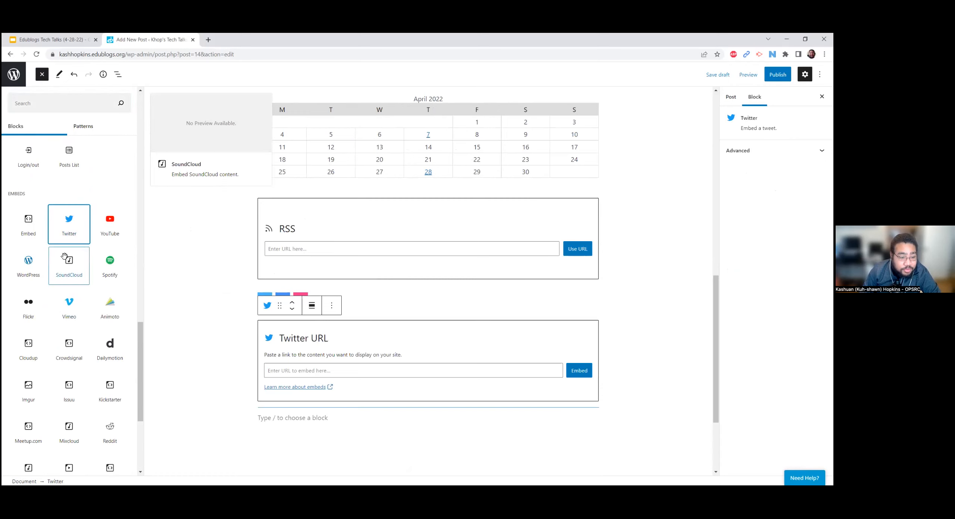
drag(110, 224, 370, 416)
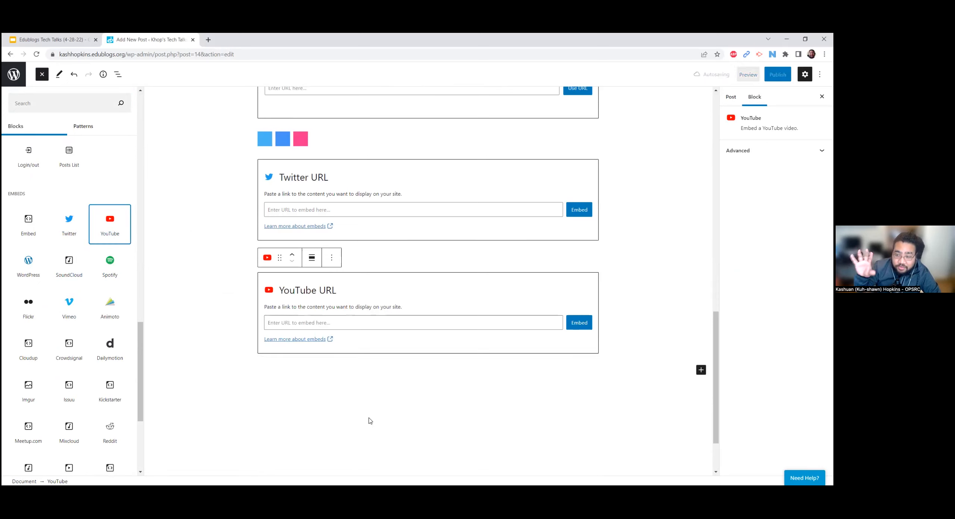
Step: Add a TikTok embed block beneath the YouTube embed
scroll(112, 396, down, 2)
scroll(113, 397, down, 2)
scroll(73, 372, down, 1)
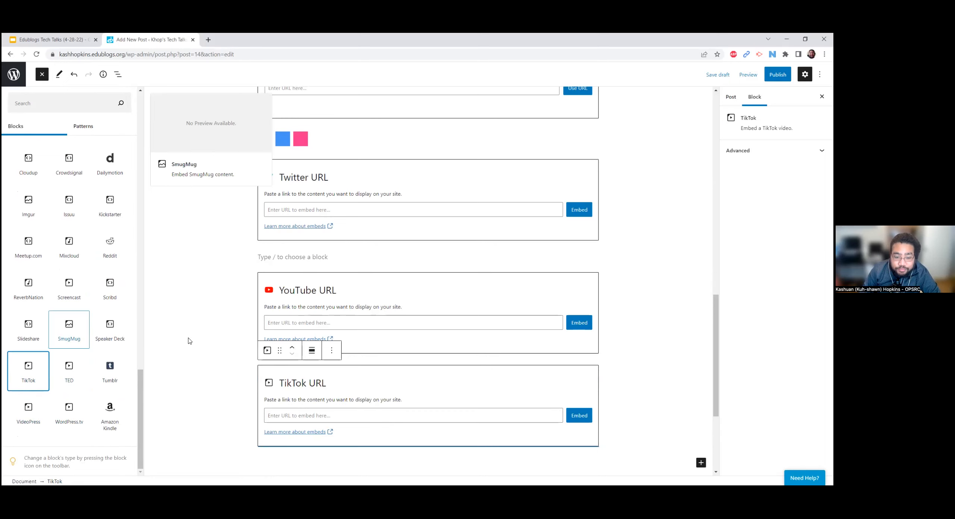
Step: Look over the draft post from its title to the embed blocks
scroll(406, 349, up, 4)
scroll(406, 349, up, 10)
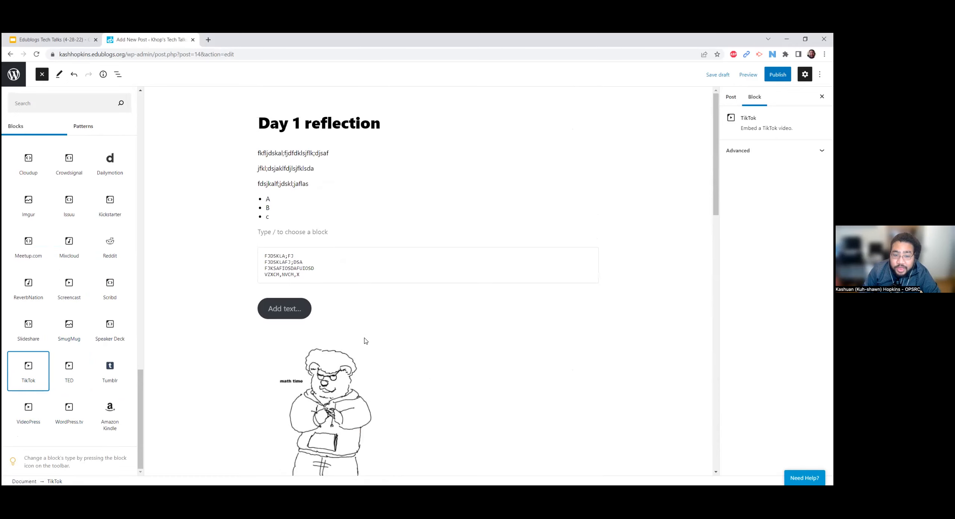
scroll(96, 268, up, 10)
scroll(94, 268, up, 5)
scroll(540, 335, down, 12)
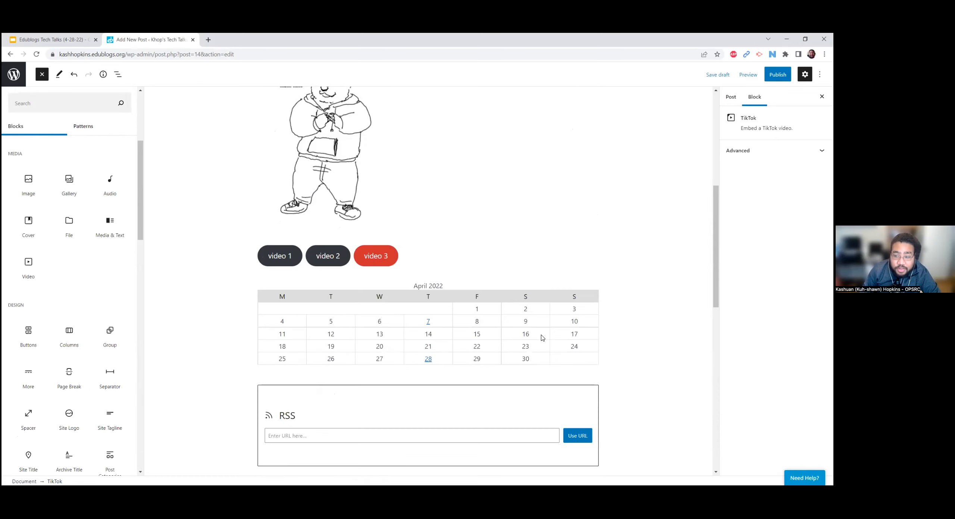
scroll(543, 337, up, 3)
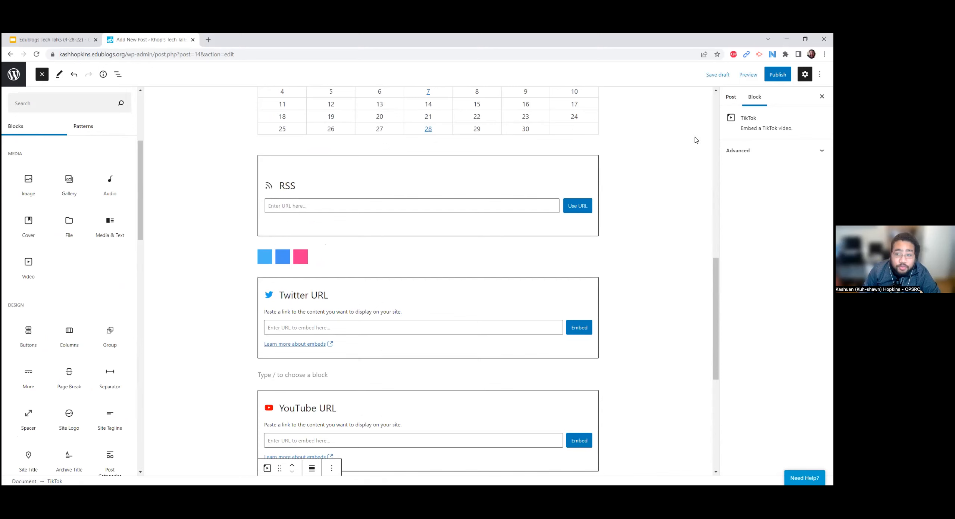
Step: Open the pre-publish checks and examine the visibility, publish date and tag options
click(779, 74)
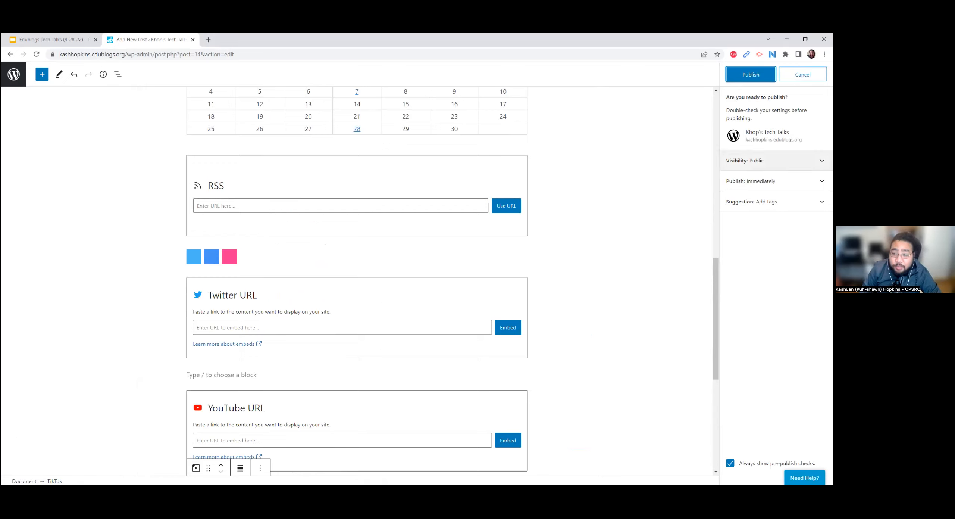
click(772, 161)
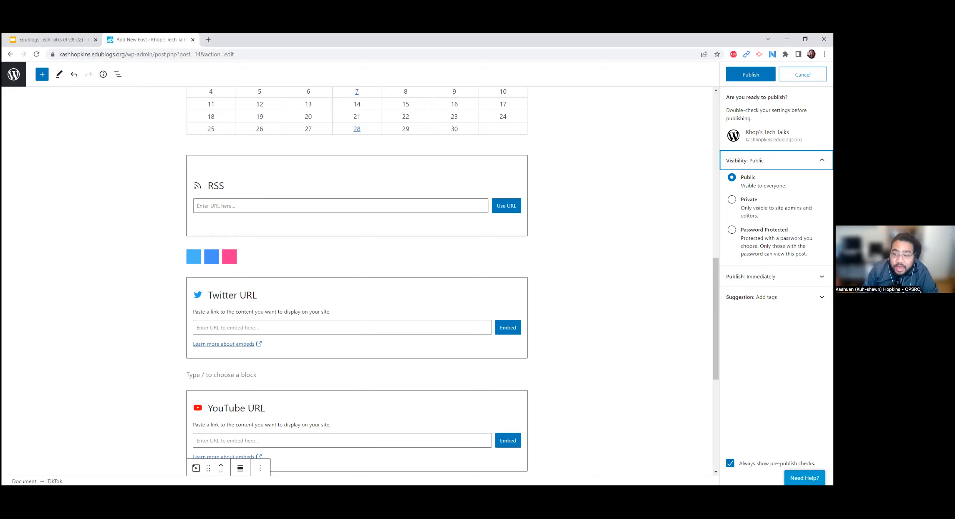
click(776, 160)
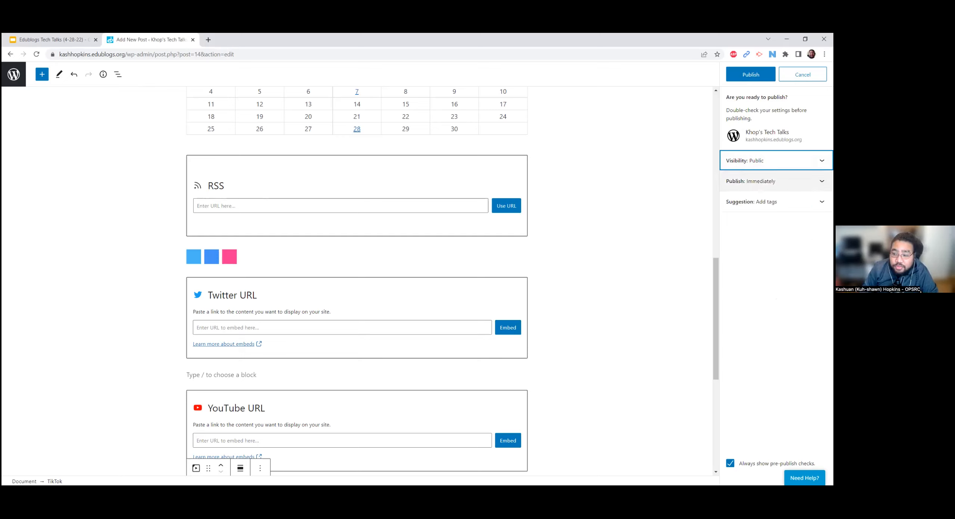
click(761, 181)
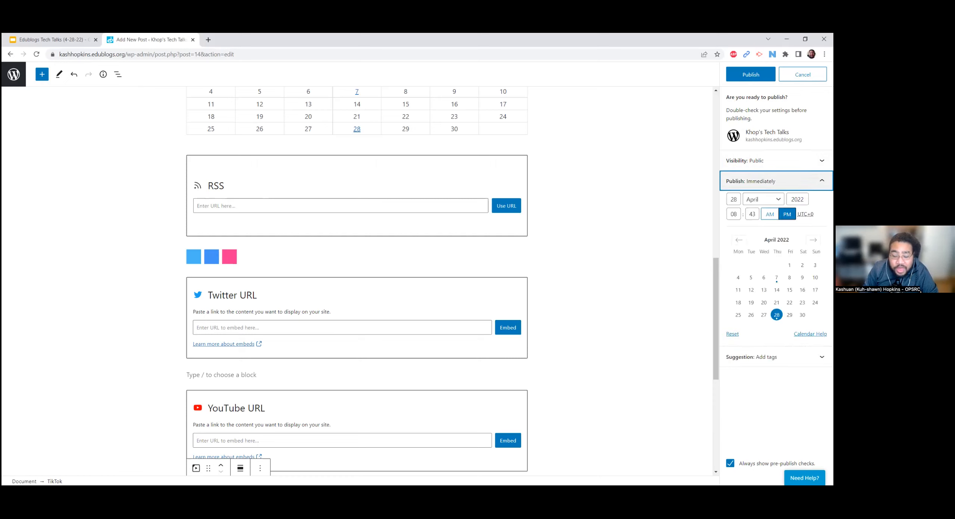
click(762, 181)
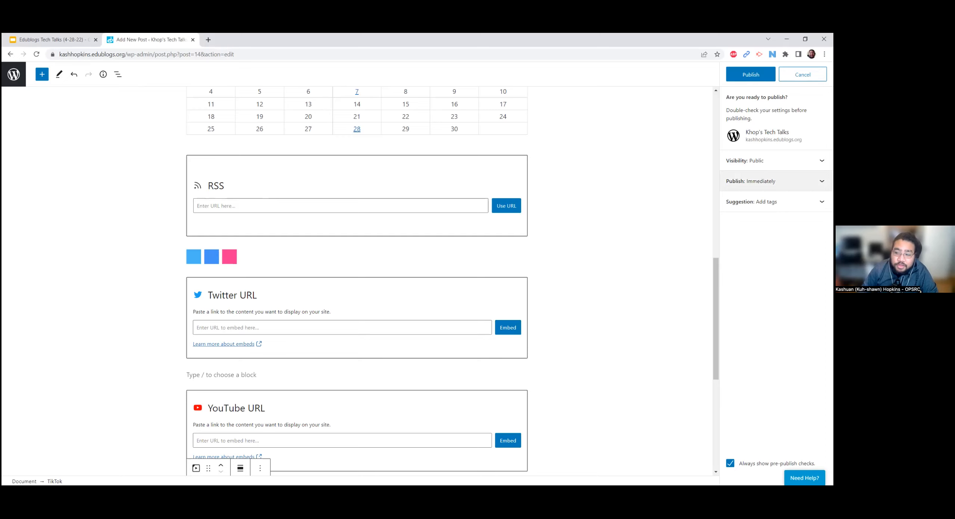
click(776, 181)
click(777, 181)
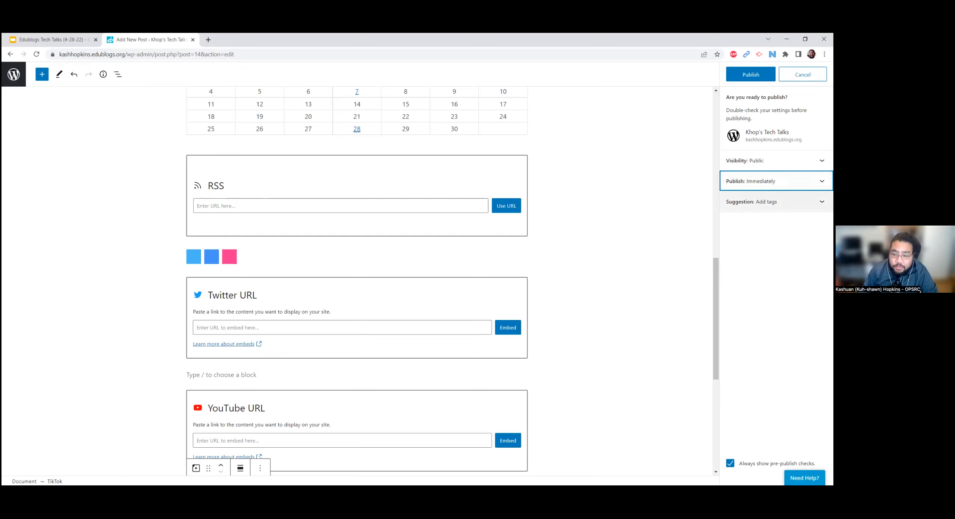
click(777, 202)
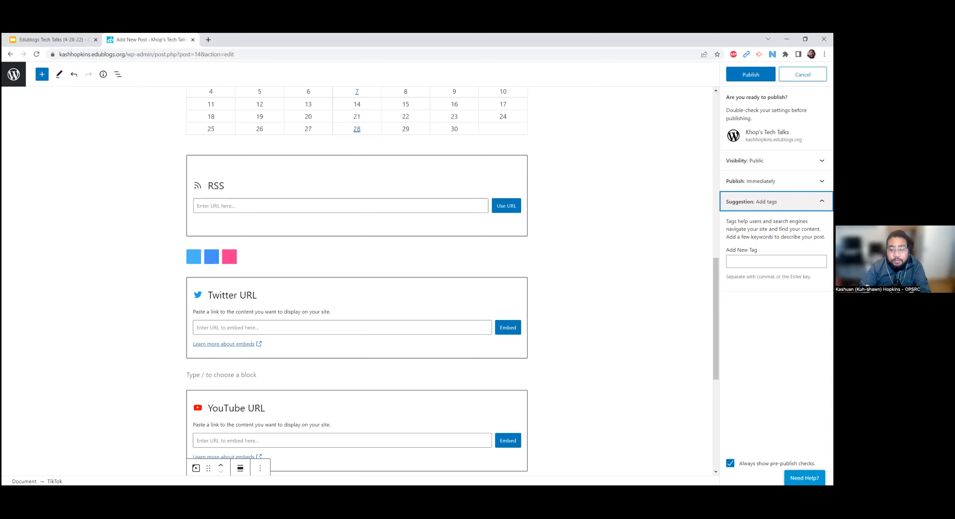
click(776, 201)
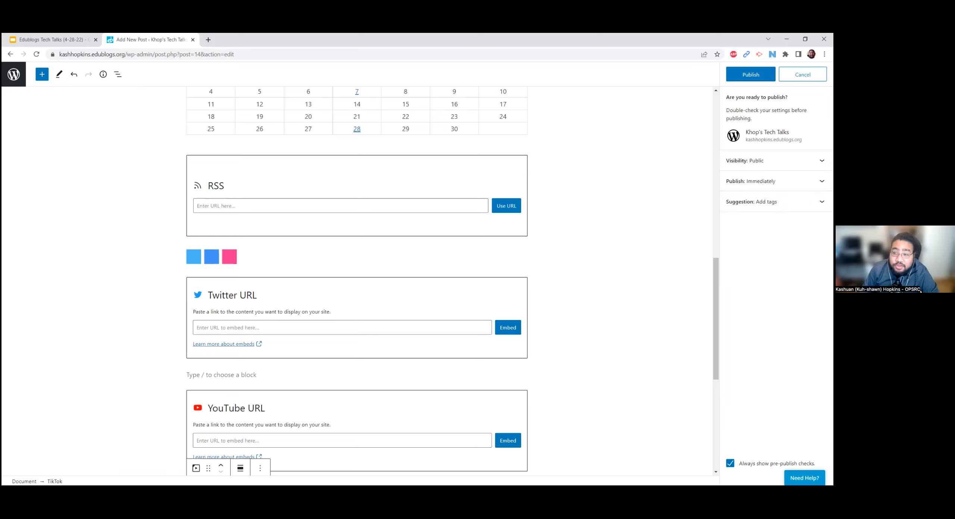
Step: Publish the "Day 1 reflection" post publicly and open it on the live blog
click(751, 74)
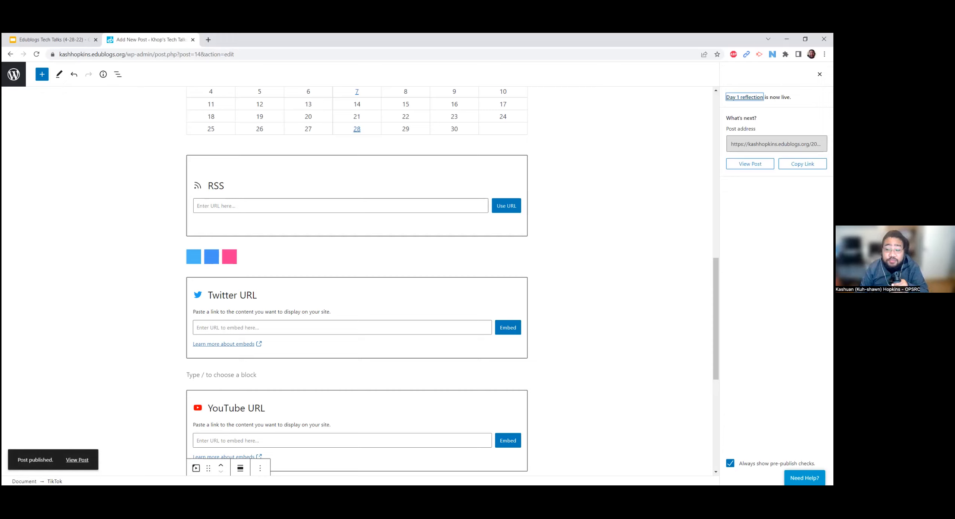
click(777, 144)
click(751, 164)
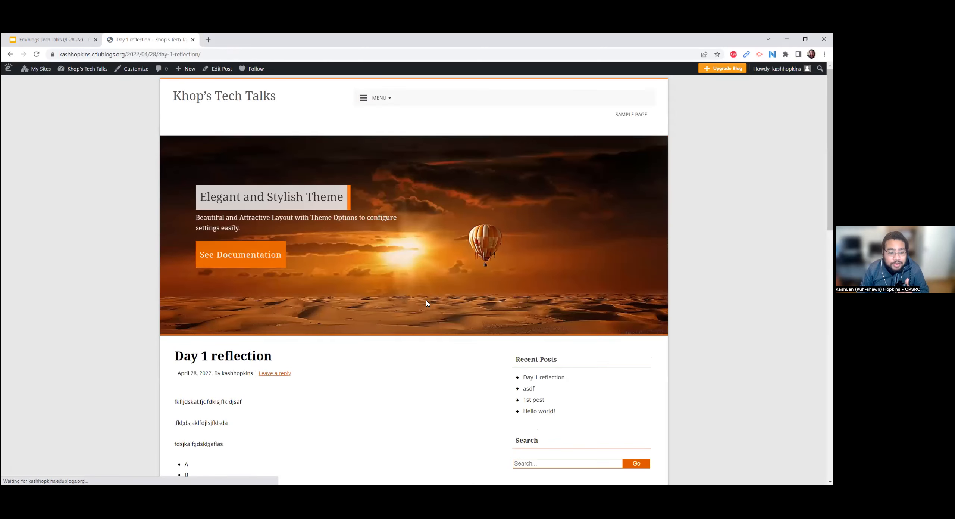
Step: Look through the published post's content, from its title to the Leave a Reply section
scroll(388, 312, down, 7)
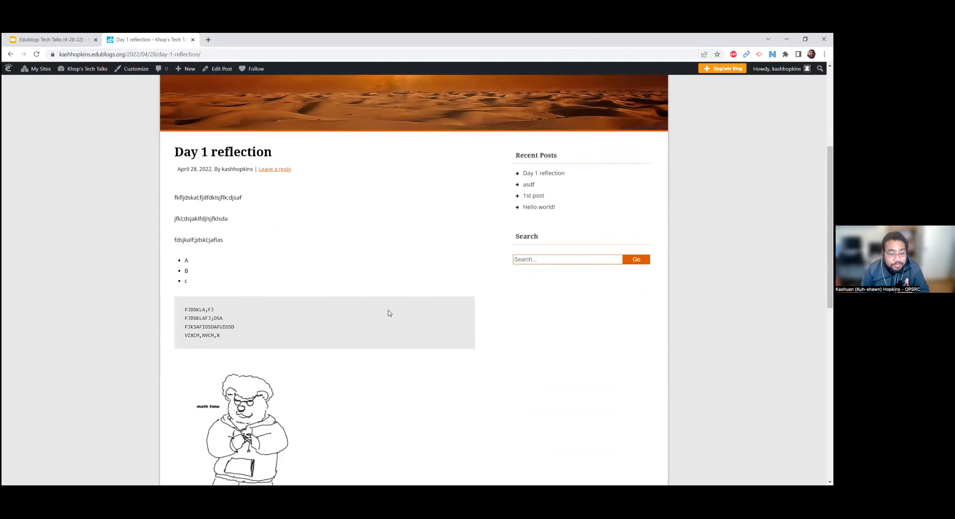
scroll(388, 313, down, 7)
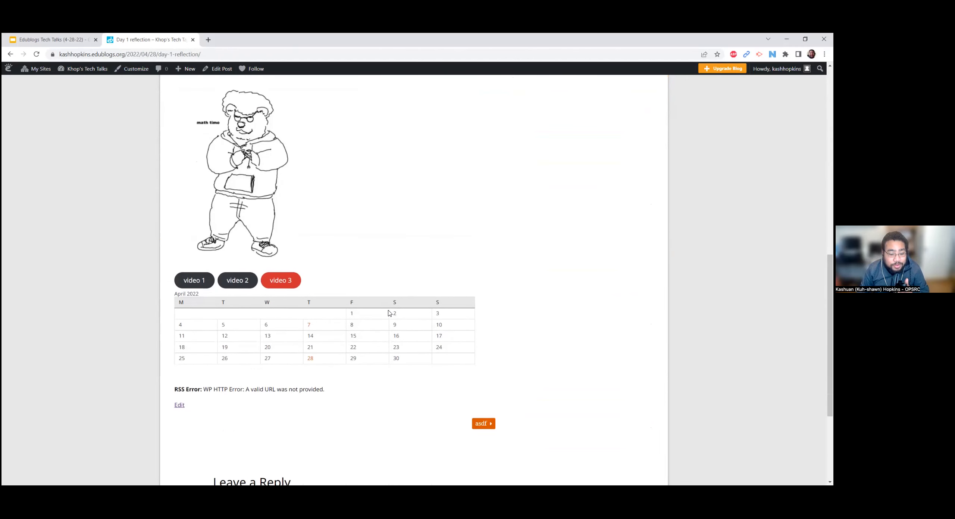
scroll(389, 313, down, 3)
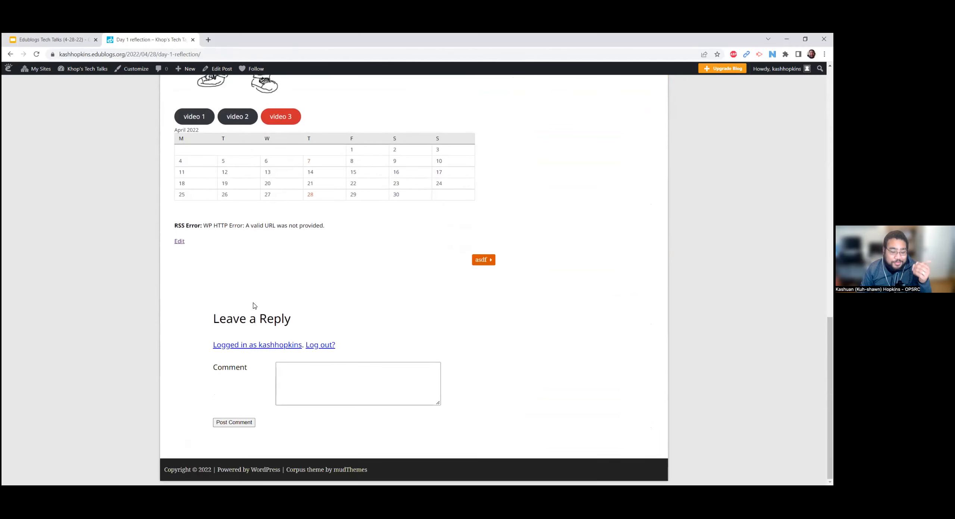
scroll(253, 305, up, 15)
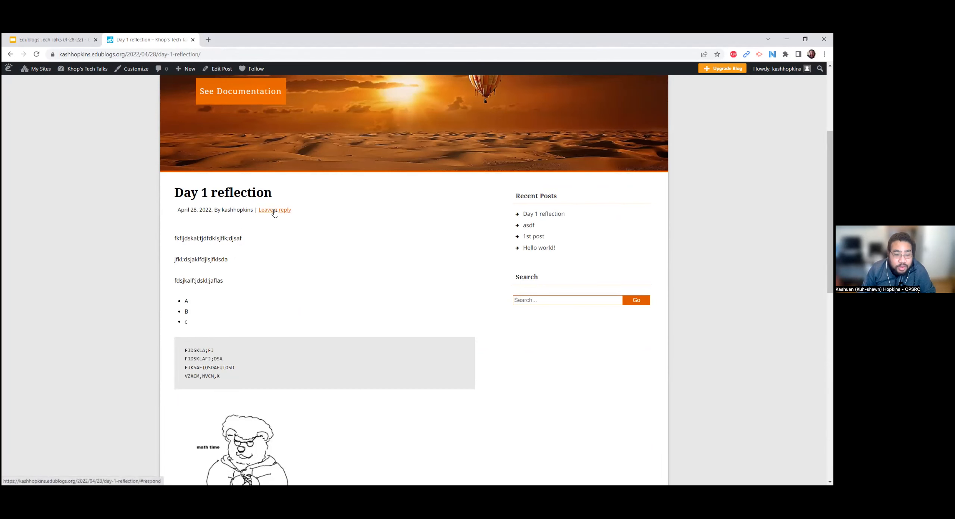
scroll(275, 212, down, 12)
scroll(357, 388, up, 2)
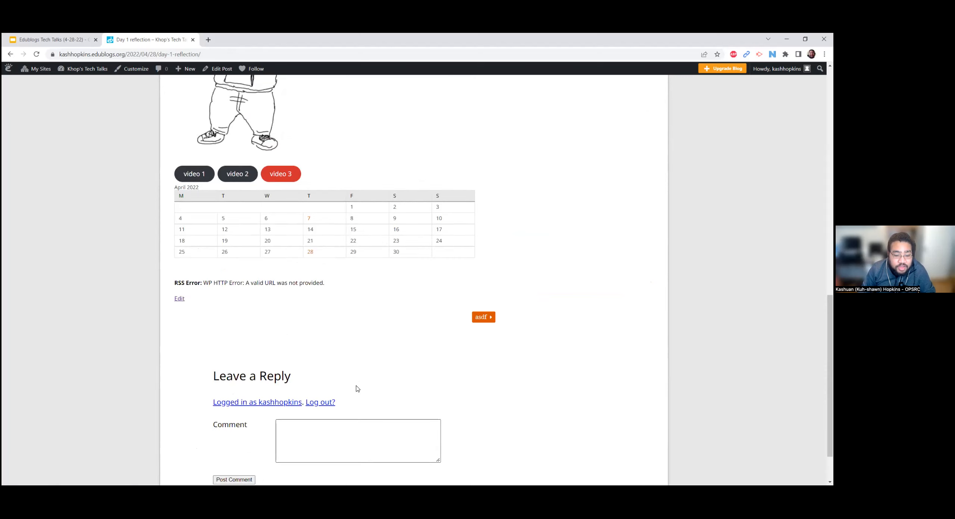
scroll(357, 388, up, 10)
Step: Post the comment "Nice post! I loved the bear picture." on the published post
click(287, 170)
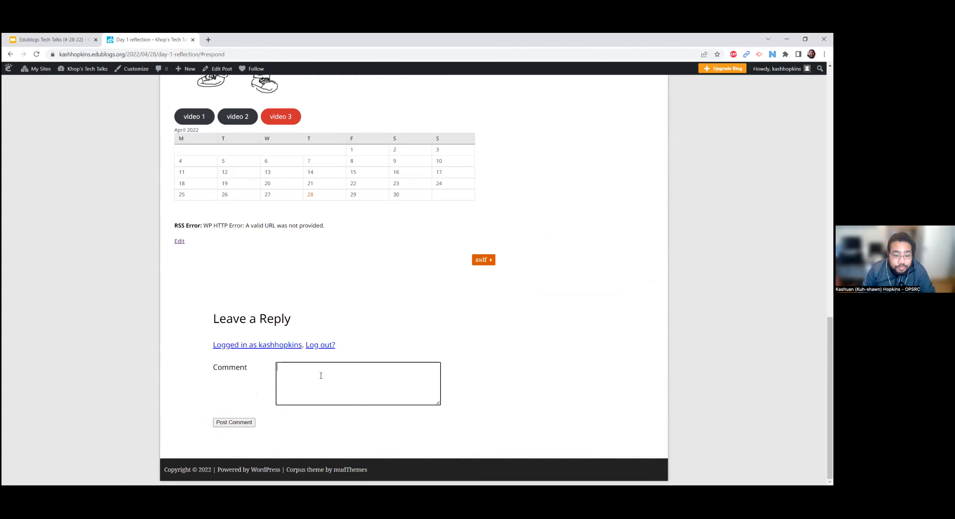
text(Nice post! I loved the bear picture.)
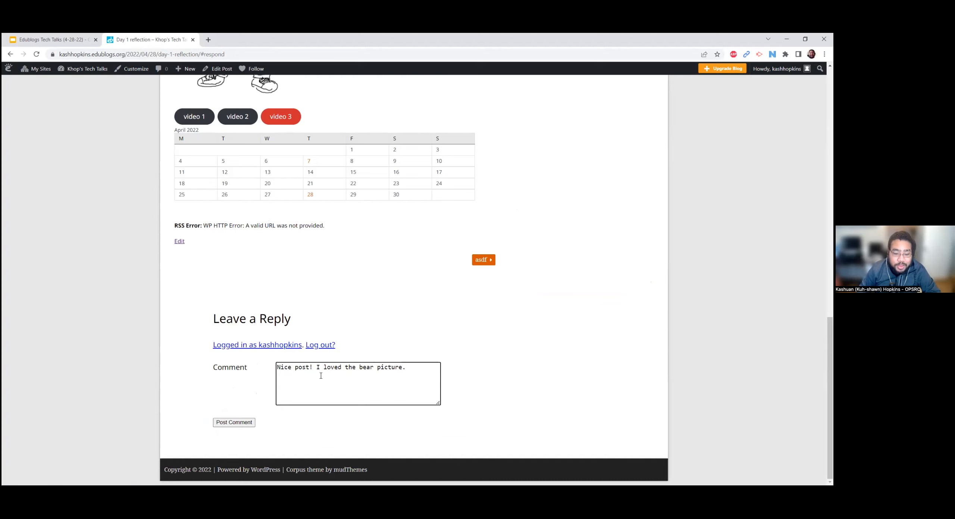
click(231, 426)
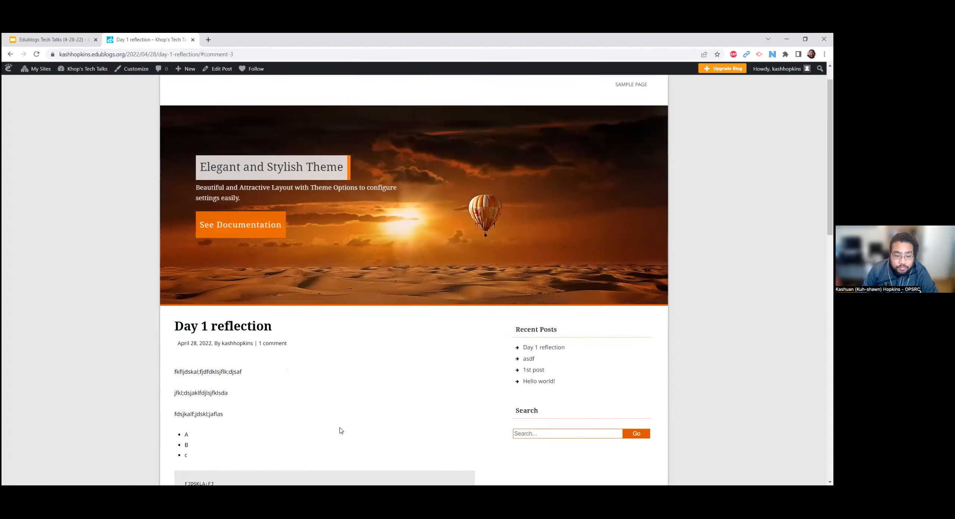
Step: Look over the published "Day 1 reflection" post from its header down to the comments section
scroll(342, 430, down, 6)
scroll(341, 430, up, 7)
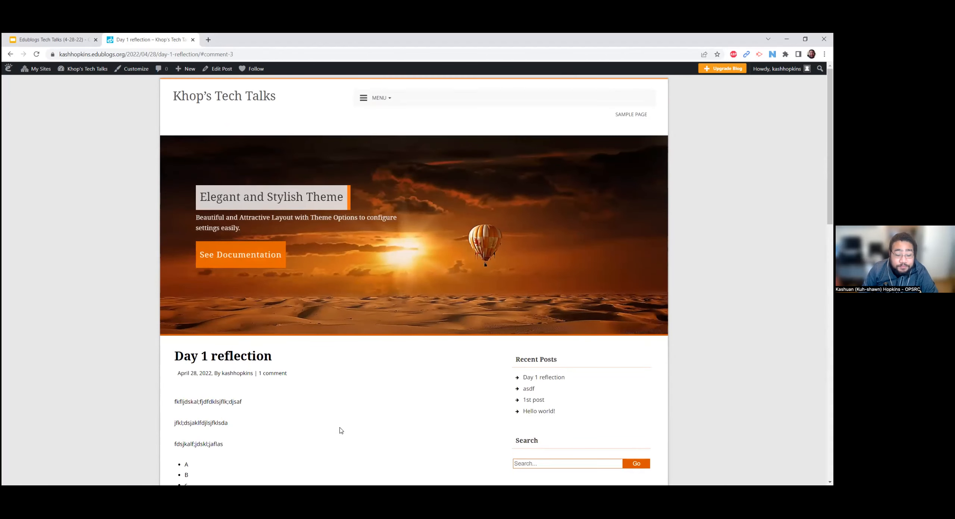
scroll(340, 430, down, 15)
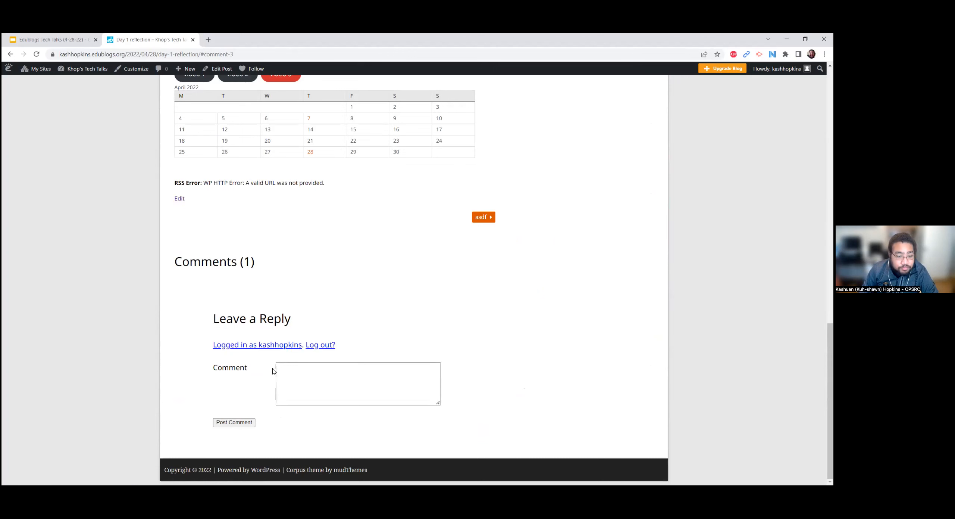
scroll(246, 278, up, 2)
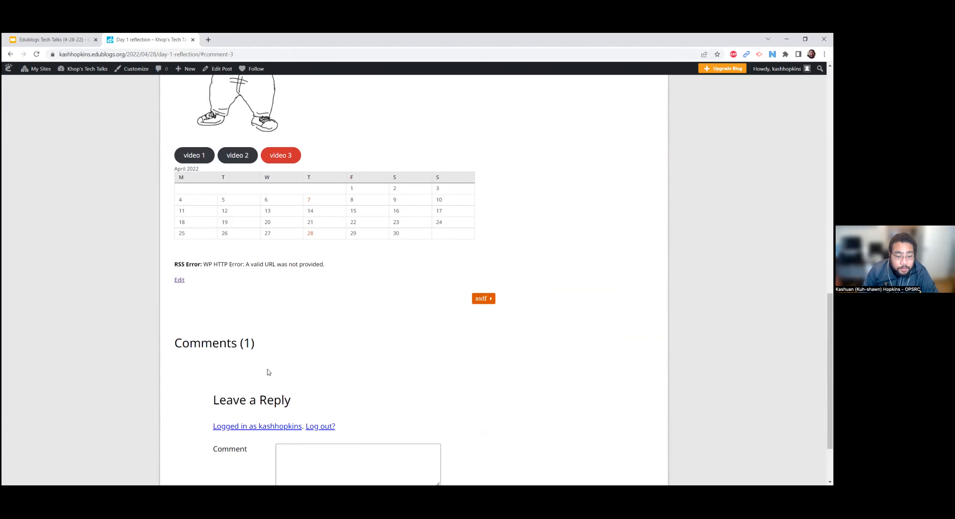
scroll(268, 371, up, 15)
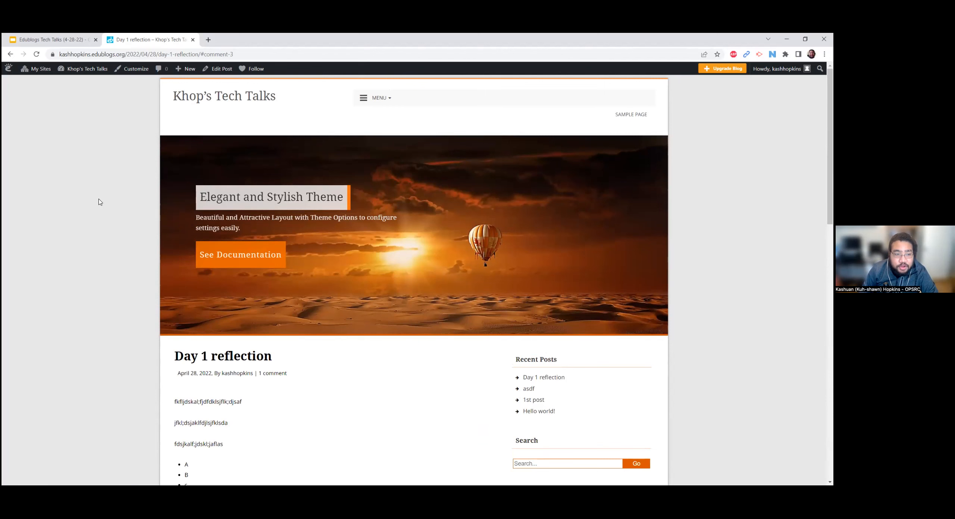
Step: Open the My Sites overview and view the list of available blogs
mouse_move(47, 73)
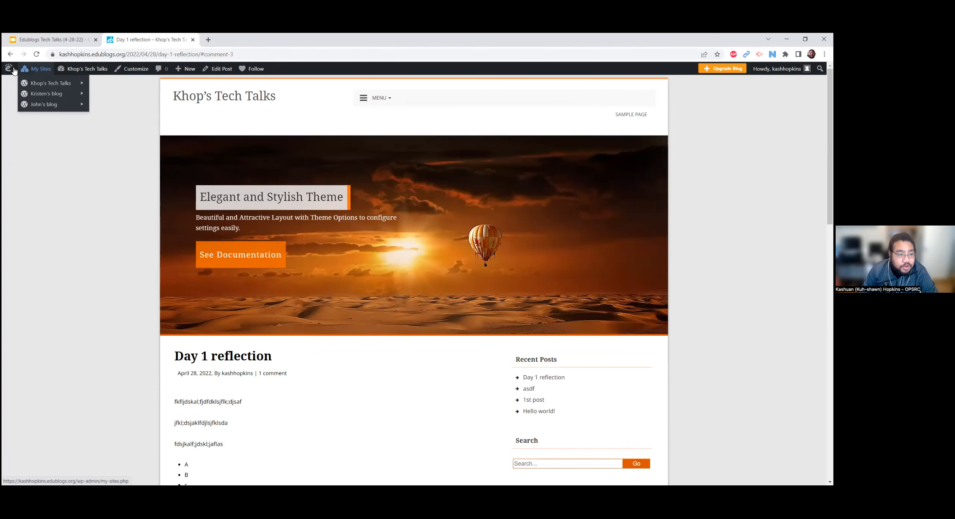
click(41, 71)
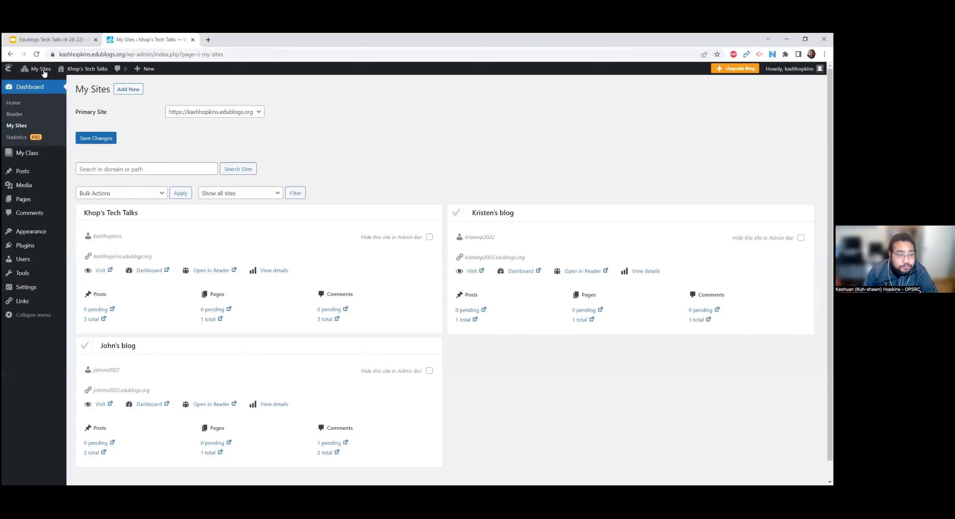
mouse_move(41, 70)
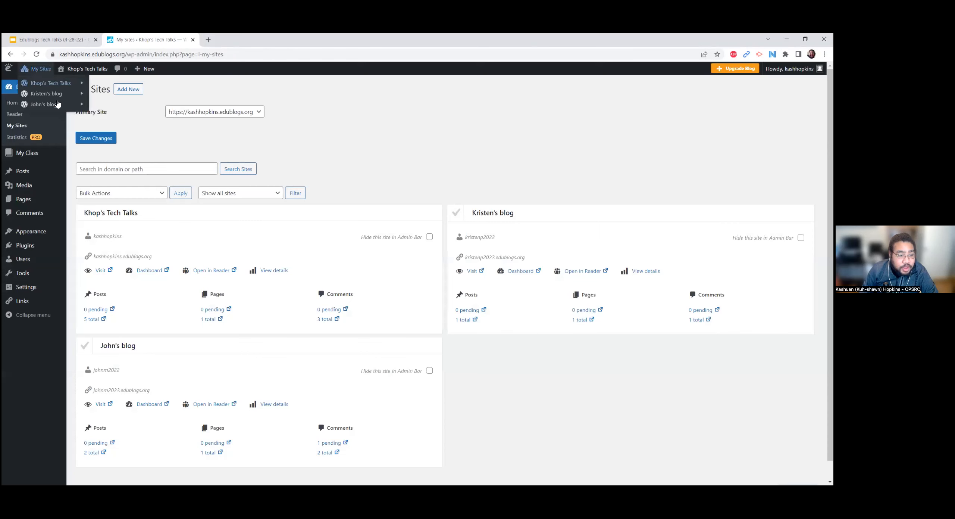
Step: View the class's student blogs and open a blank new-student form for creating student users
mouse_move(34, 153)
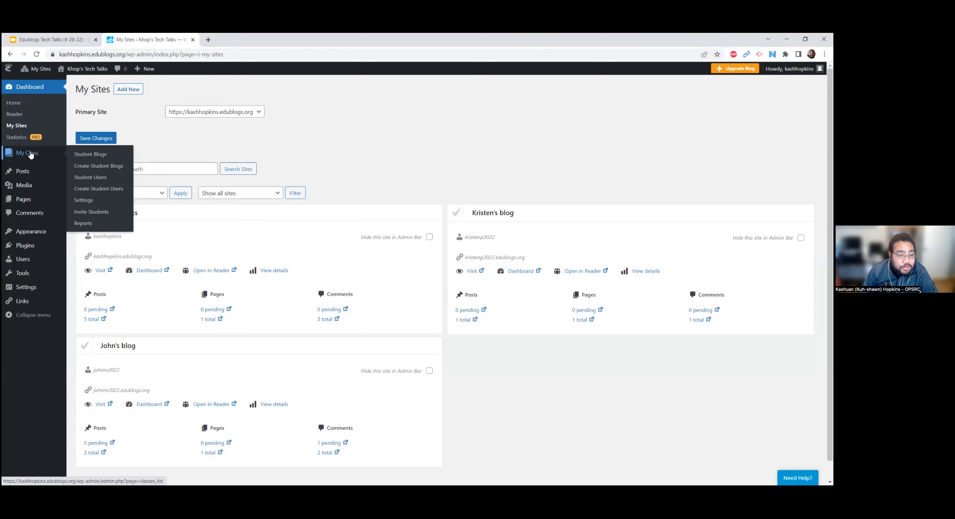
click(30, 154)
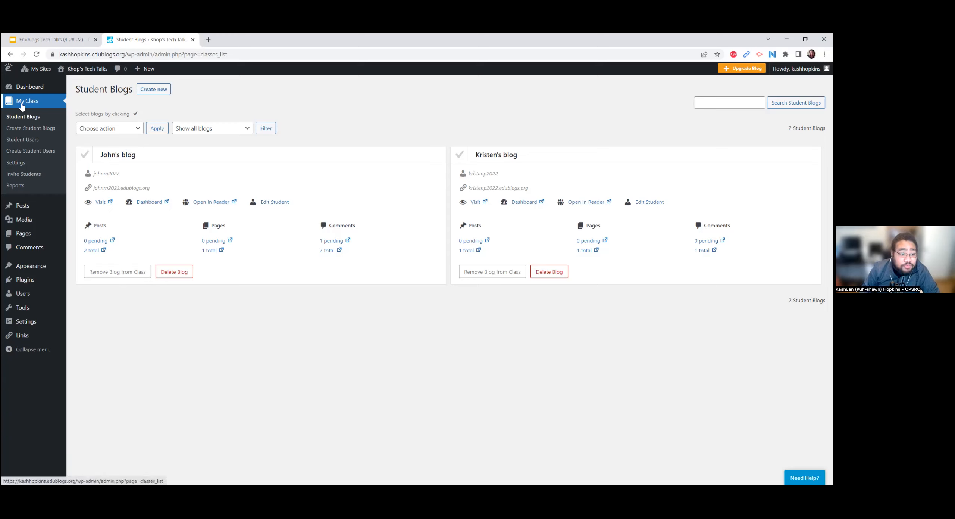
click(35, 153)
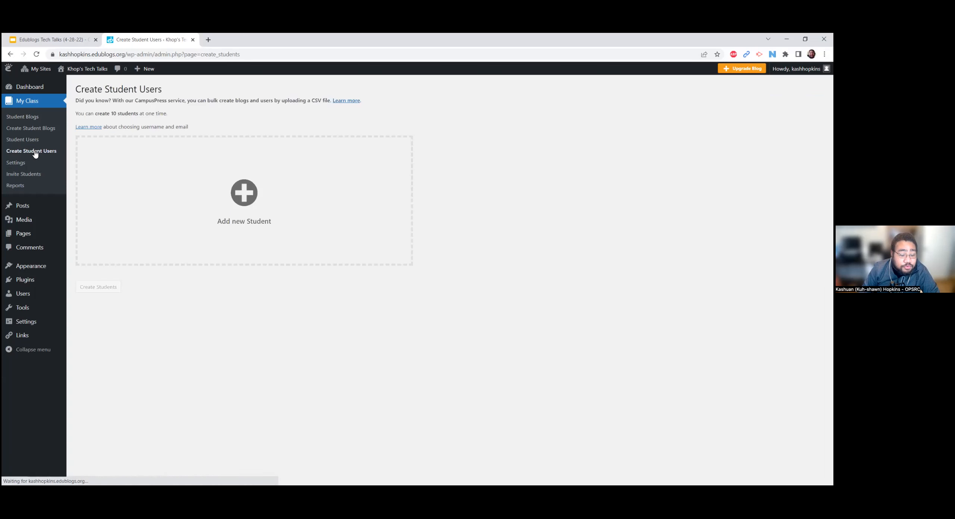
click(281, 224)
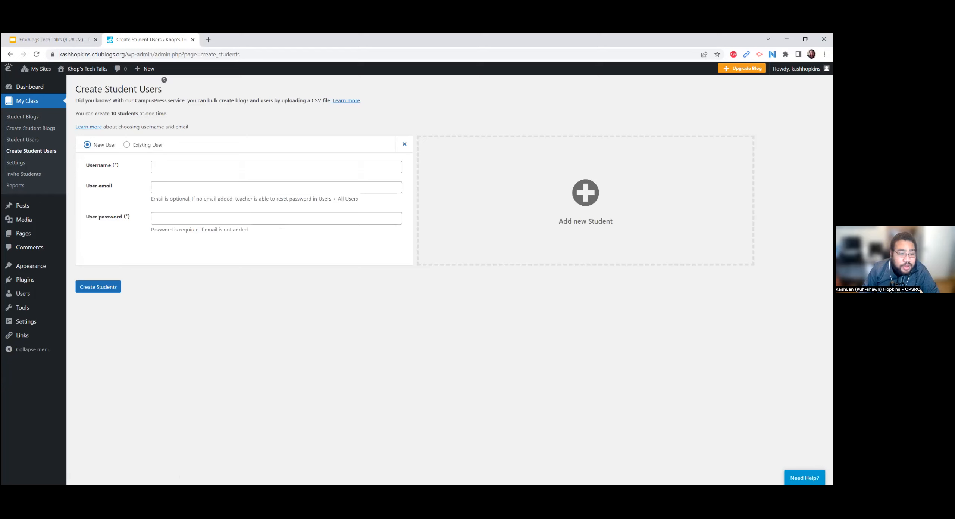
Step: Open a blank new student blog form under Create Student Blogs and examine its username, email, password, blog URL and blog title fields
click(46, 134)
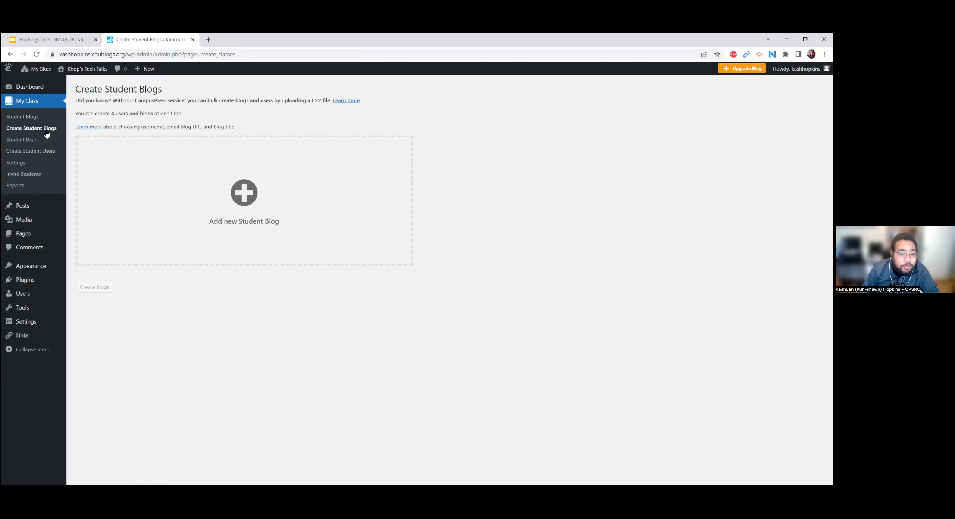
click(253, 184)
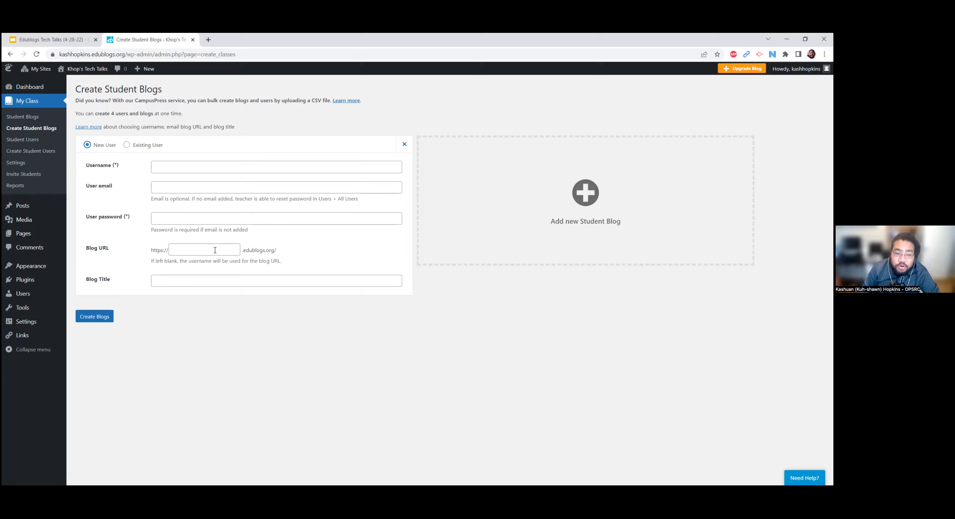
click(223, 284)
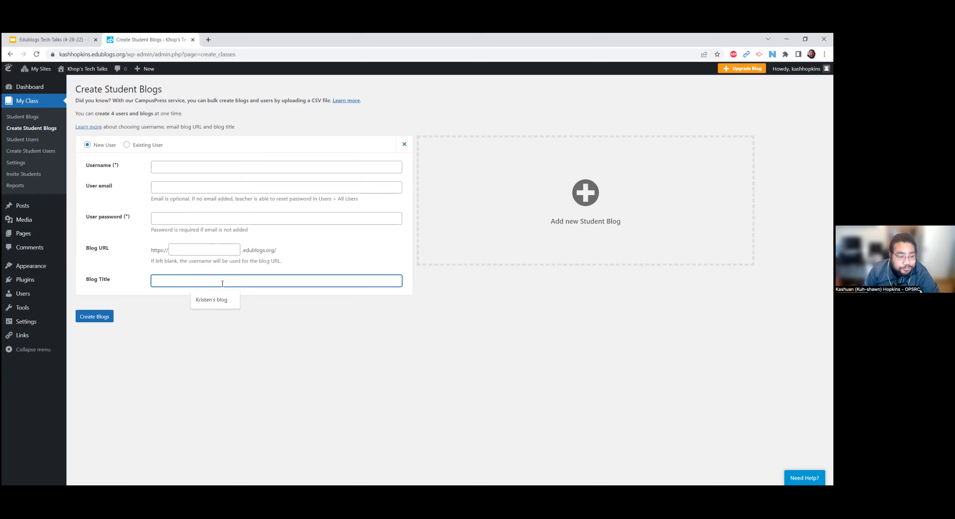
click(187, 163)
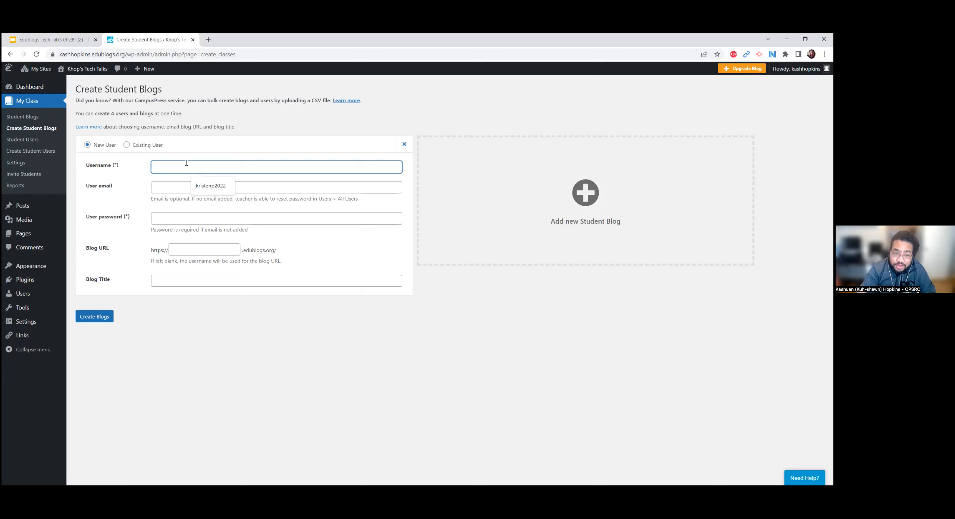
click(228, 126)
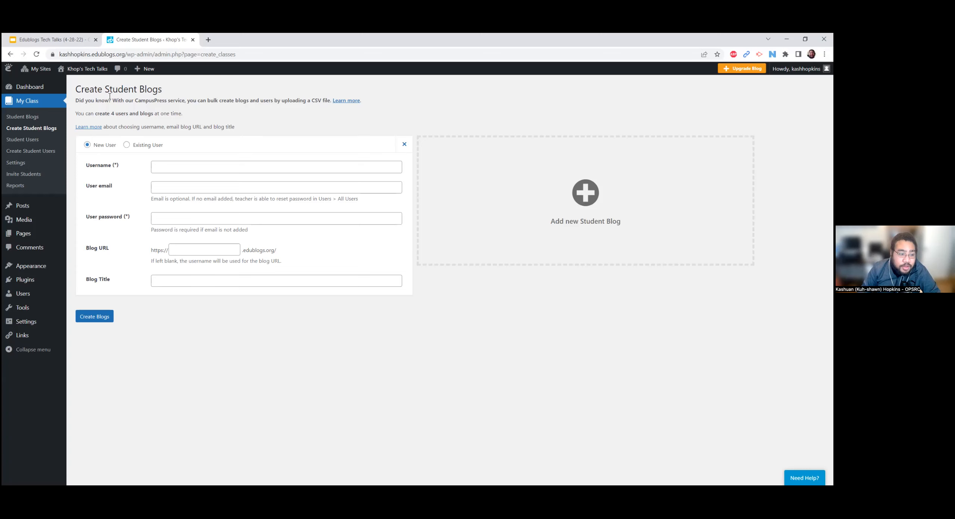
Step: Switch to the "Edublogs Tech Talks (4-28-22)" presentation in Google Slides
click(52, 40)
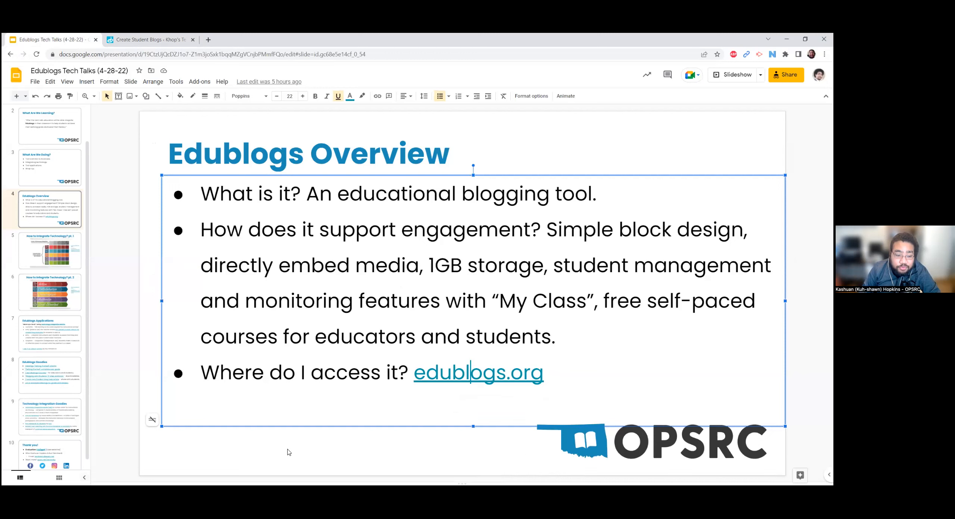